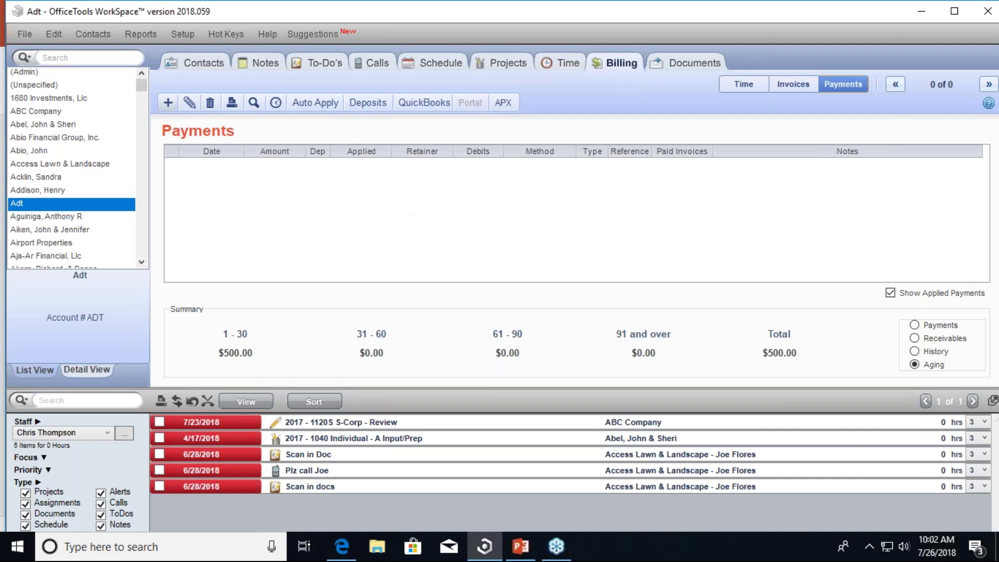
Create a $500 payment for Adt with Visa as the payment method, apply it to the open invoice and save it
click(168, 105)
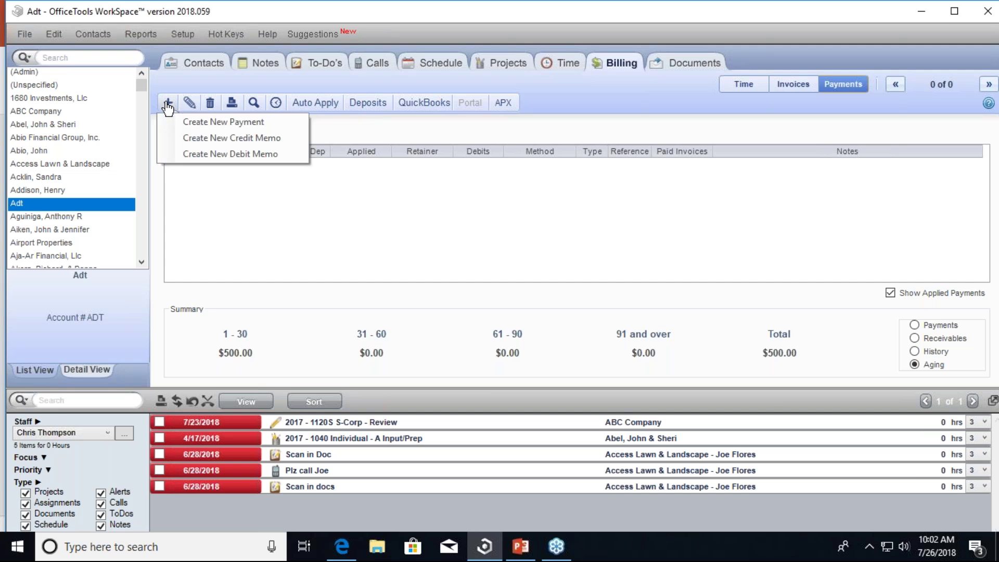
click(187, 123)
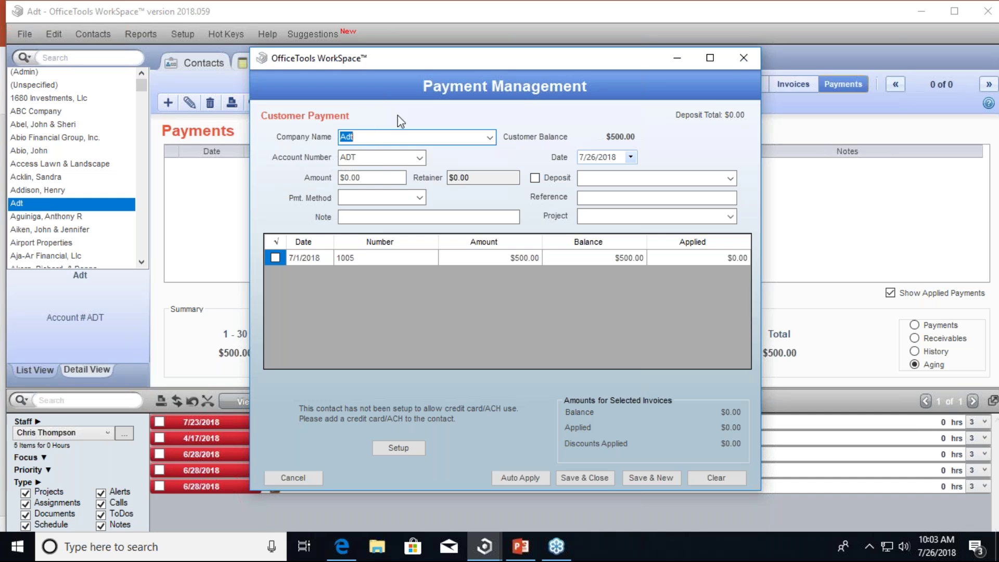
click(377, 177)
drag(363, 177, 332, 177)
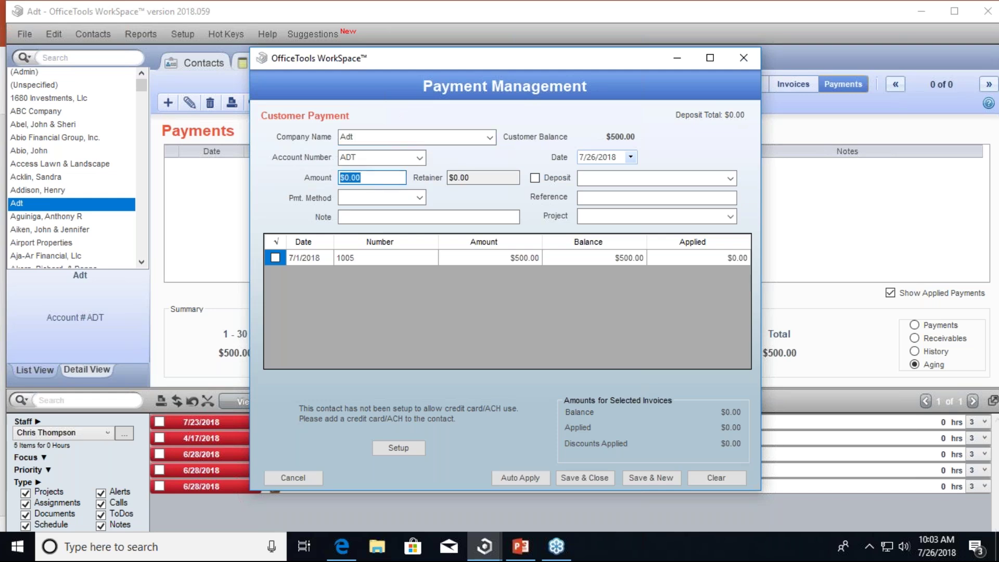
text(500)
key(Tab)
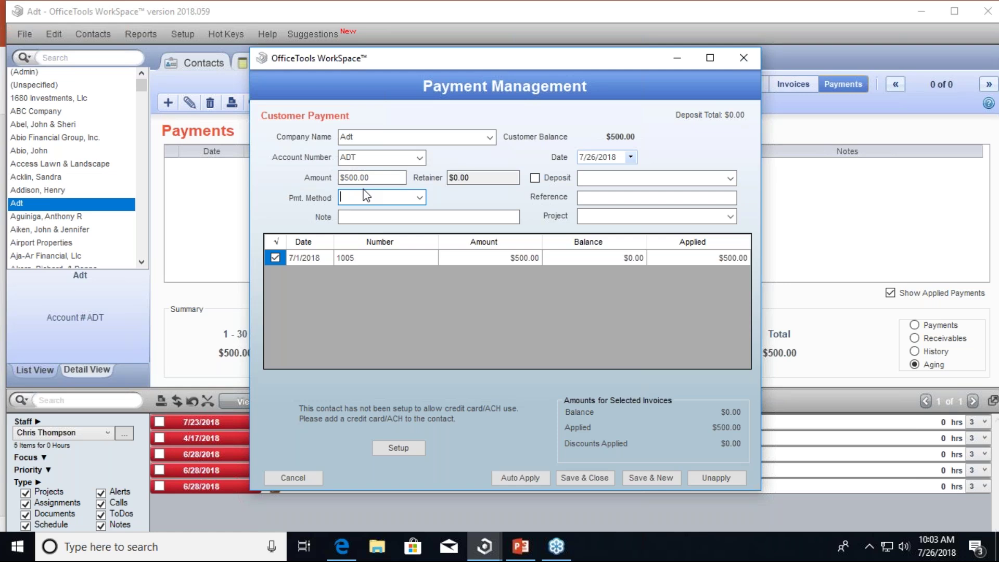
click(419, 198)
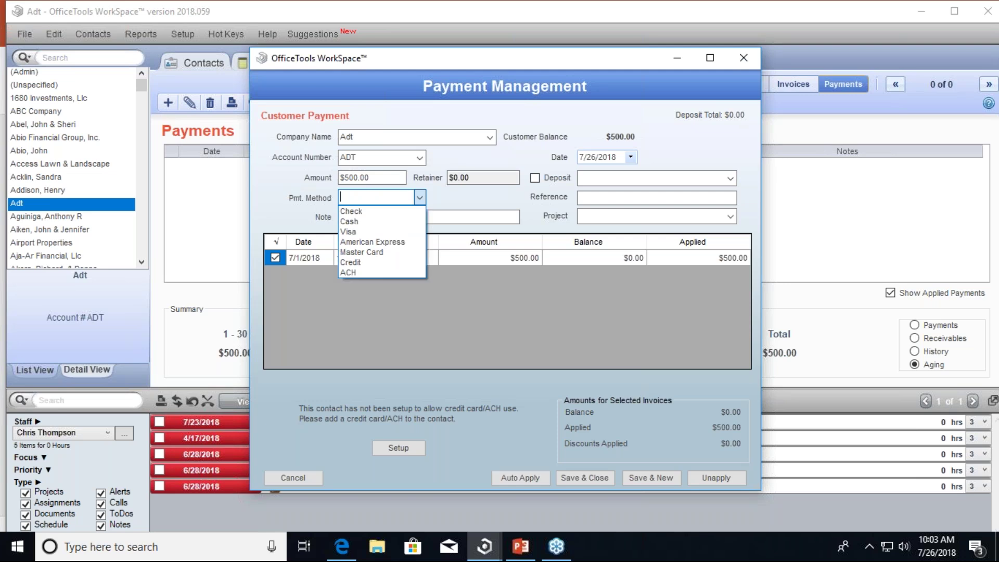
click(363, 233)
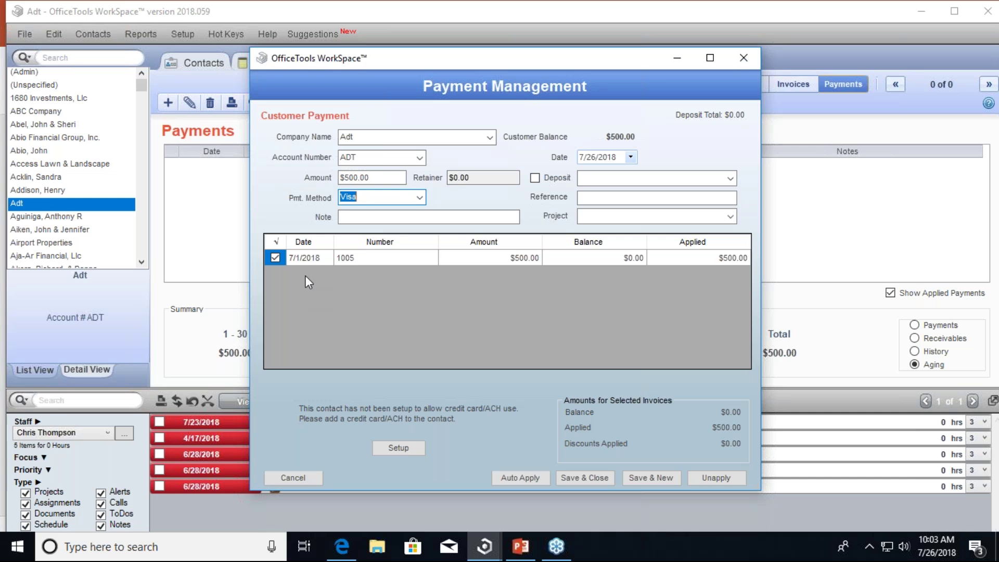
click(583, 478)
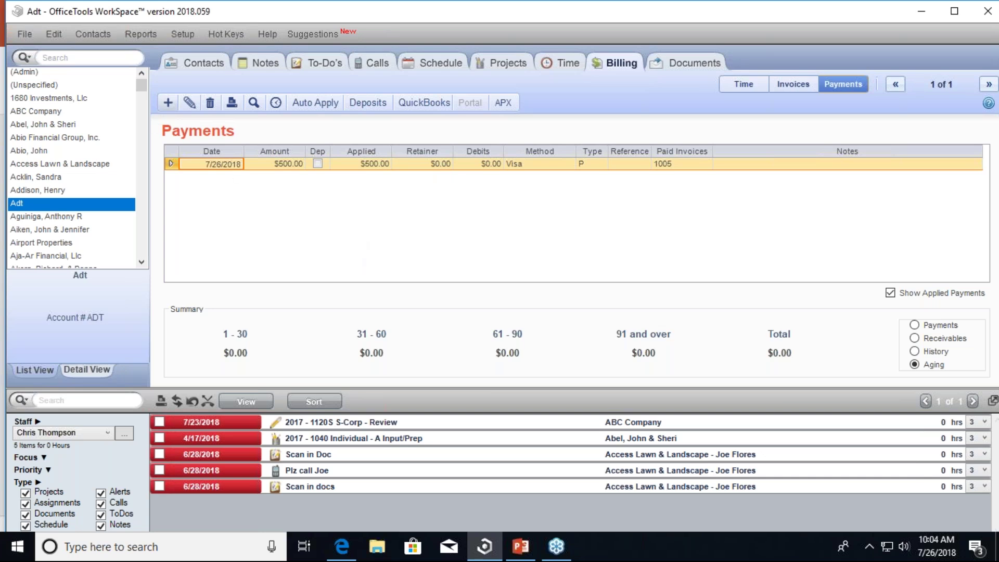
Record a second $500 payment for Adt as a retainer with the Credit payment method, and check its retainer and applied amounts
click(167, 104)
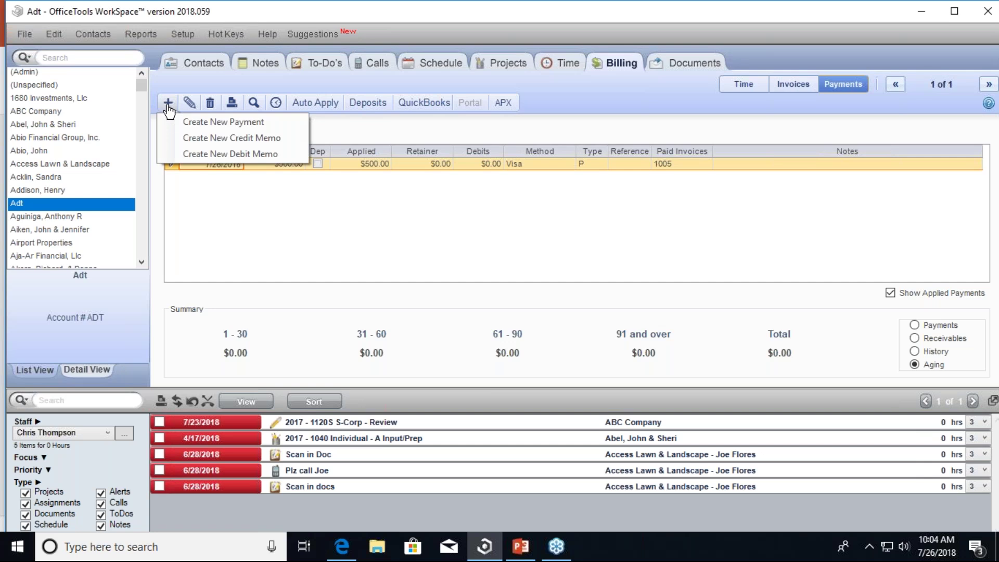
click(186, 122)
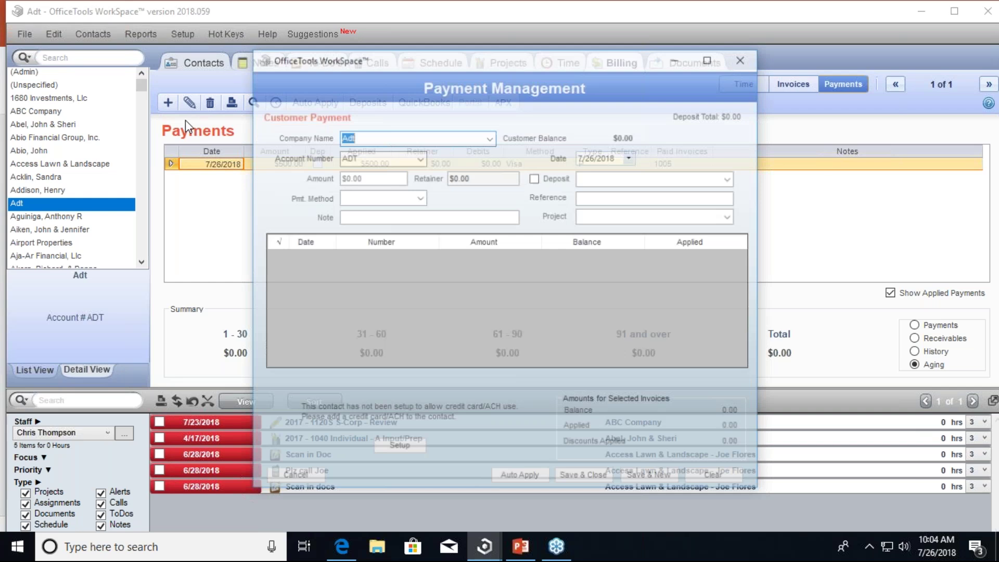
click(371, 178)
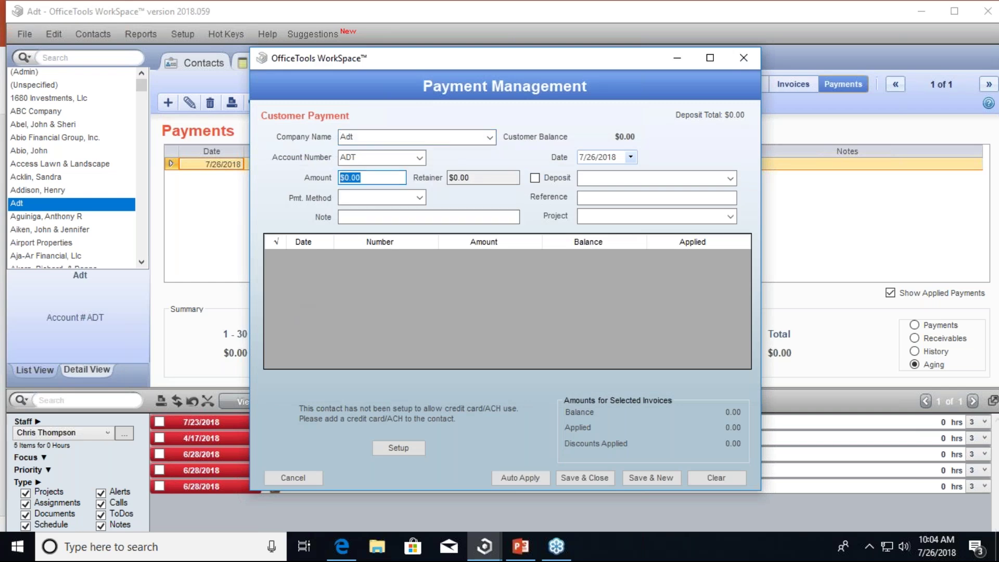
text(500)
key(Tab)
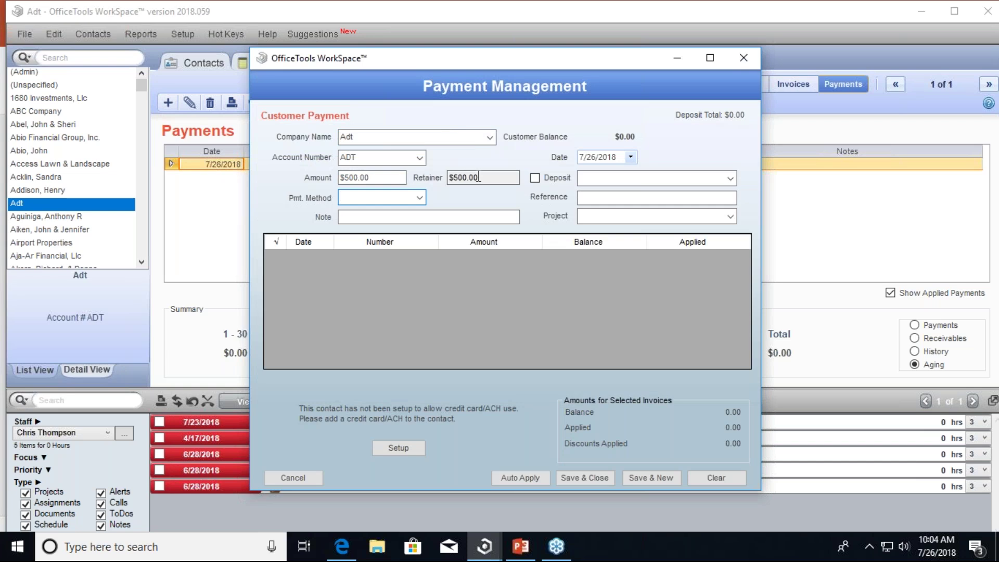
click(420, 198)
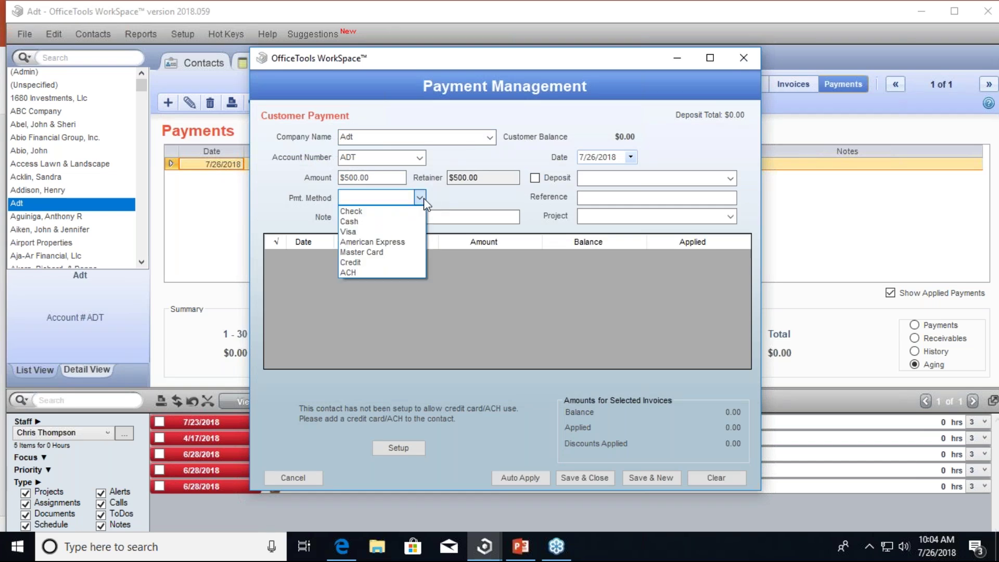
click(366, 263)
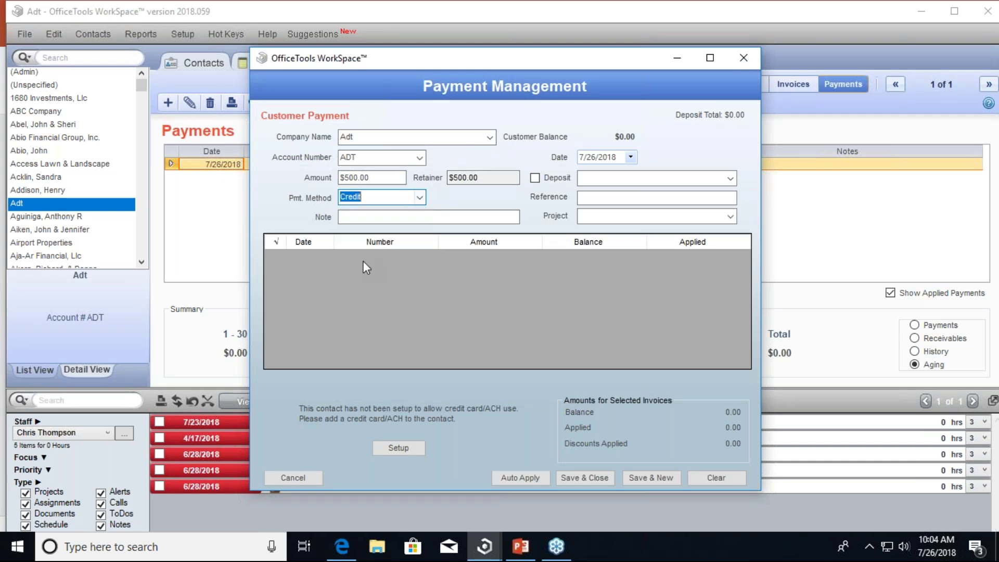
click(576, 480)
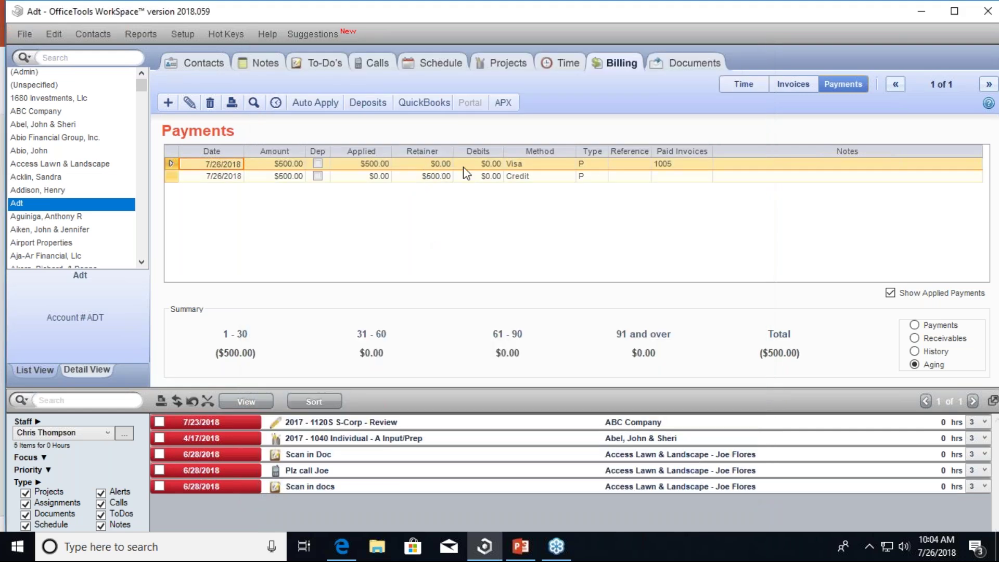
click(438, 179)
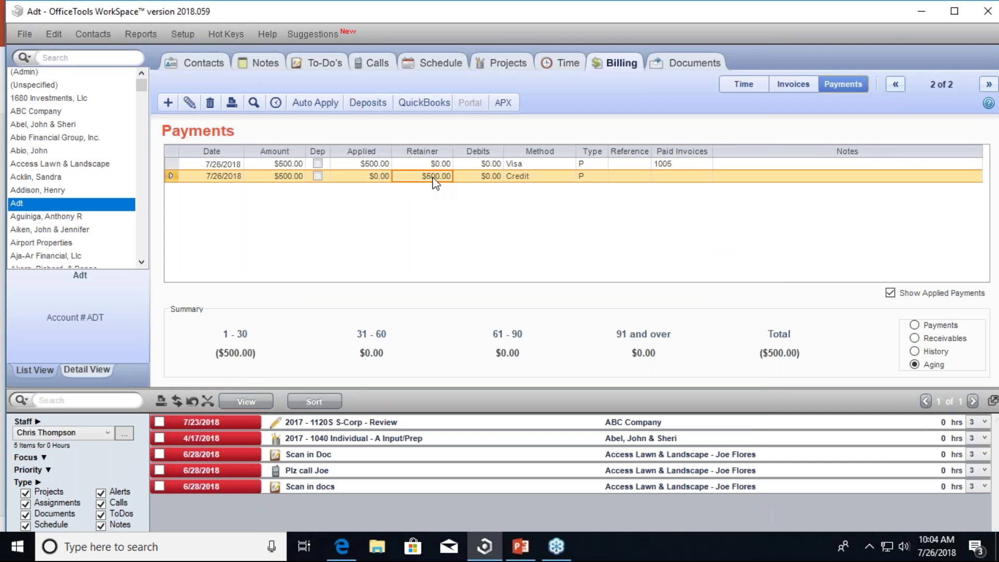
click(374, 177)
Create a $250 credit memo for Adt and close it without applying the credit to any invoice
click(168, 104)
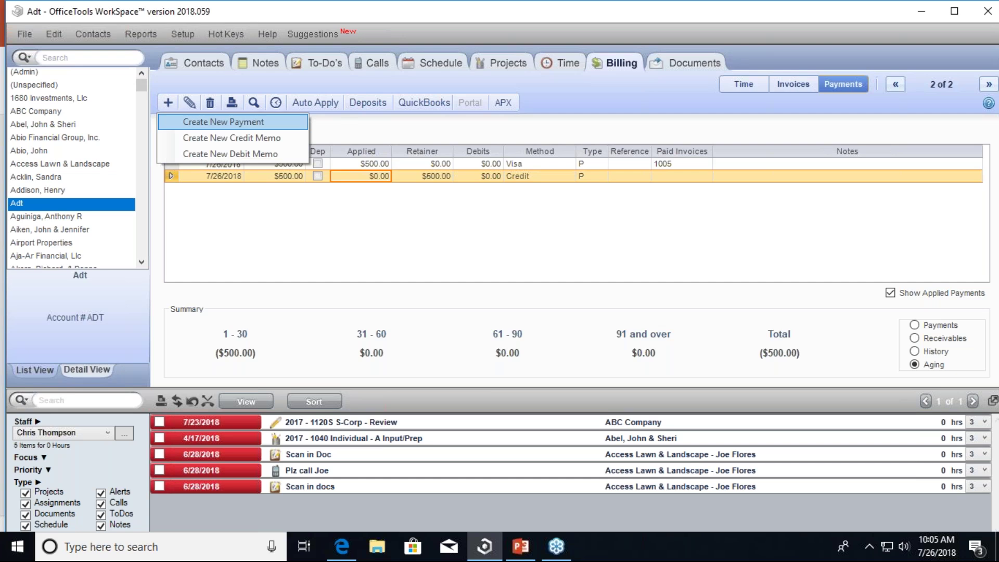
click(198, 138)
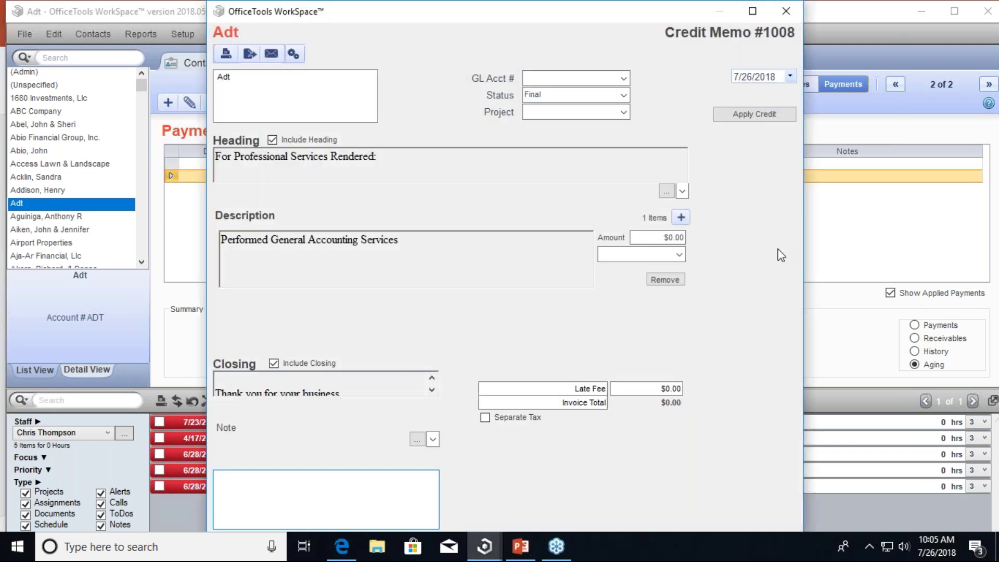
click(655, 236)
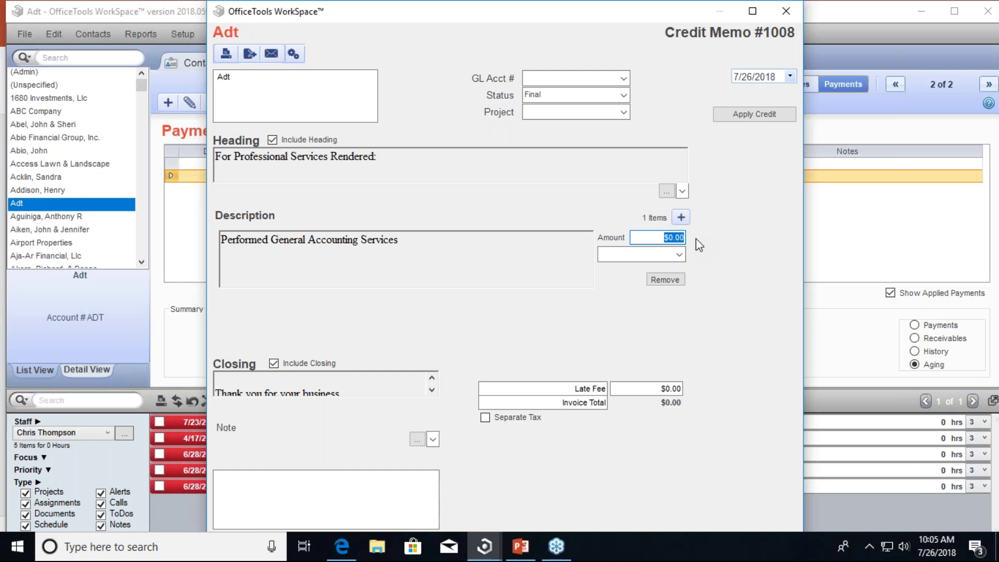
text(250)
key(Tab)
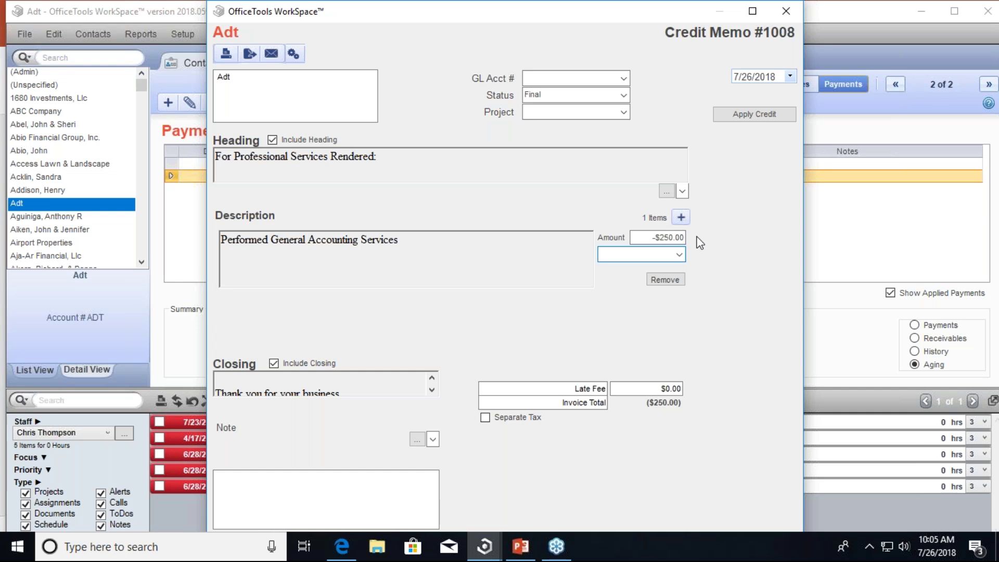
click(748, 116)
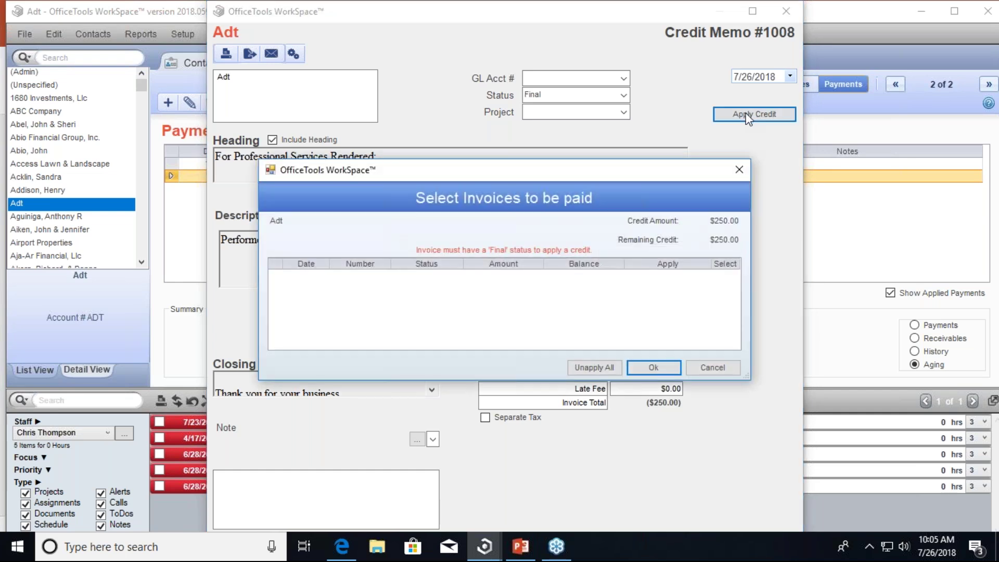
click(739, 170)
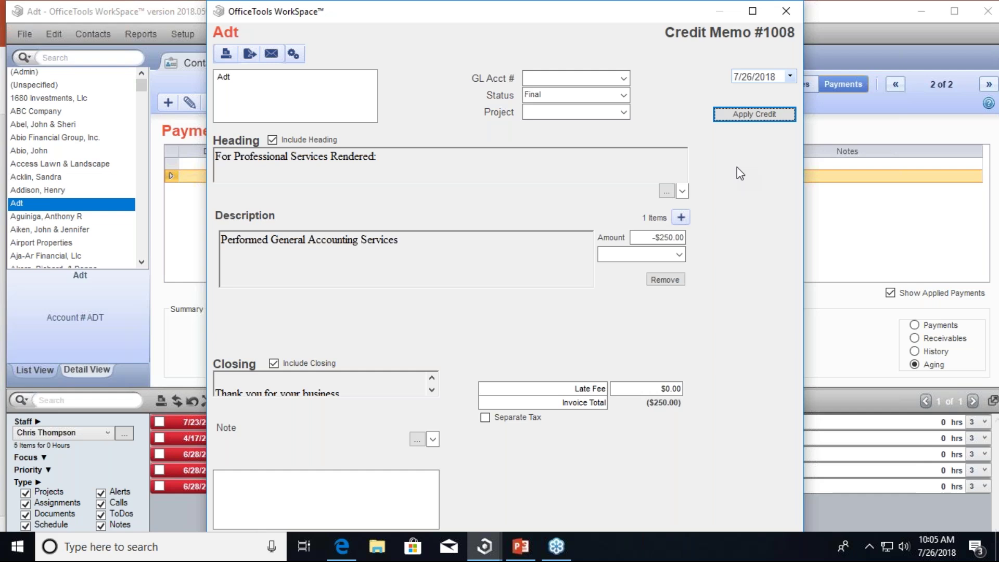
click(789, 14)
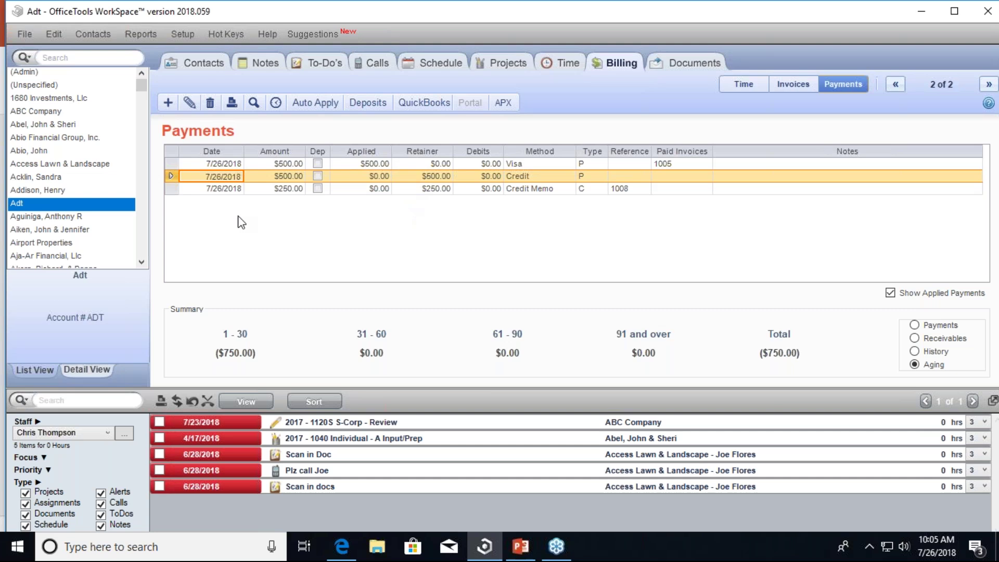
Create a $500 debit memo for Adt, apply it to the payment with ID 14 and save it
click(168, 102)
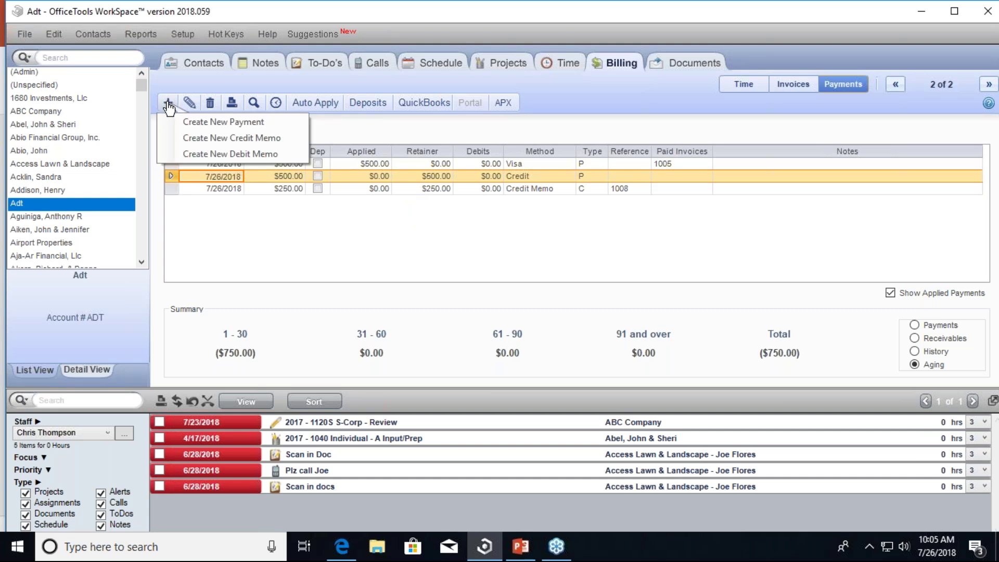
click(199, 155)
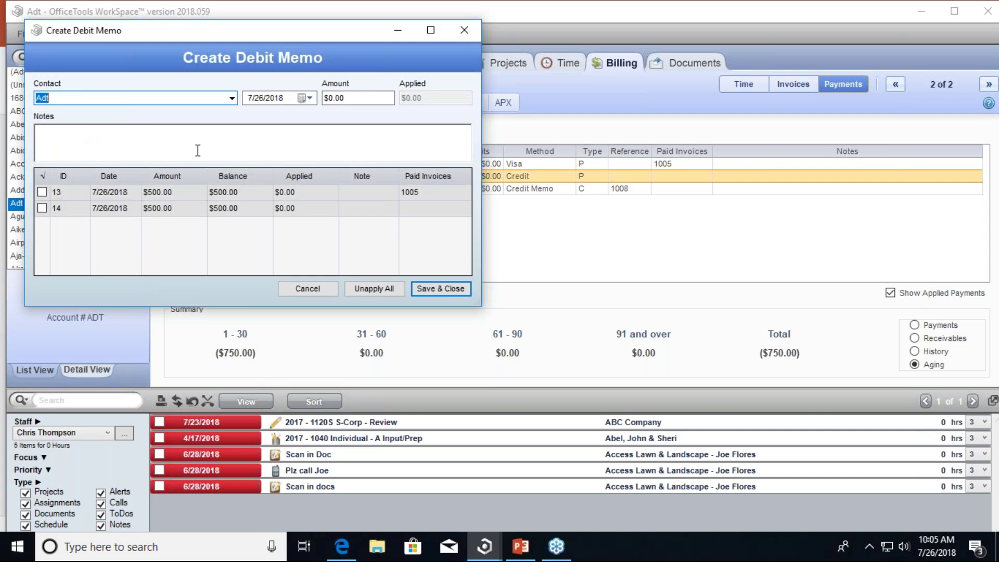
double_click(331, 99)
drag(331, 99, 319, 100)
text(500)
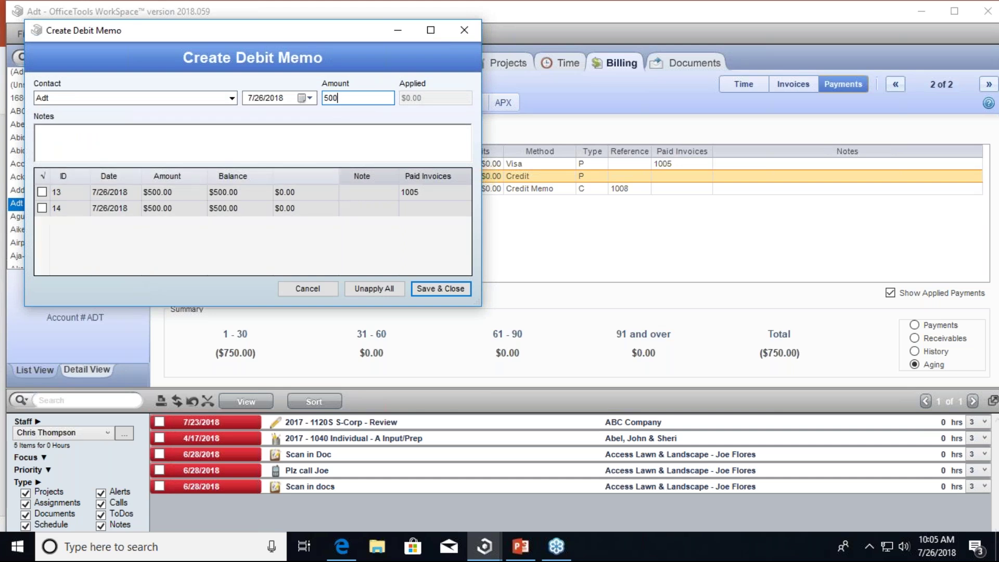
key(Tab)
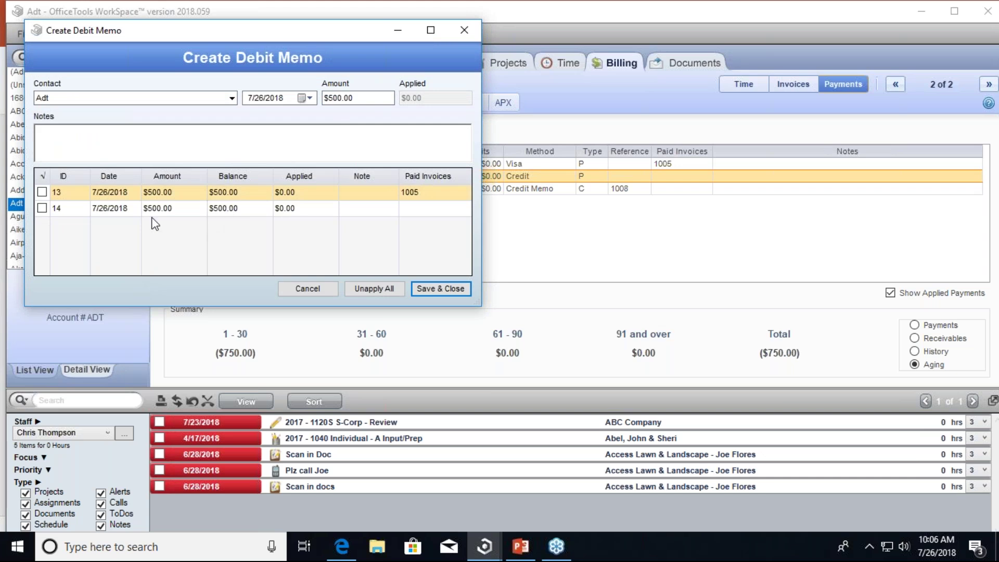
click(42, 208)
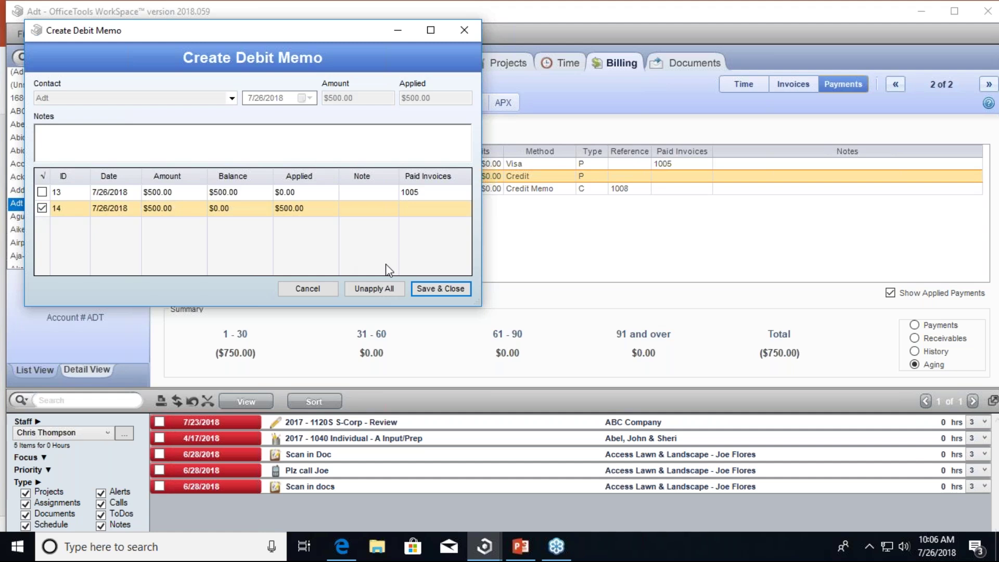
click(439, 288)
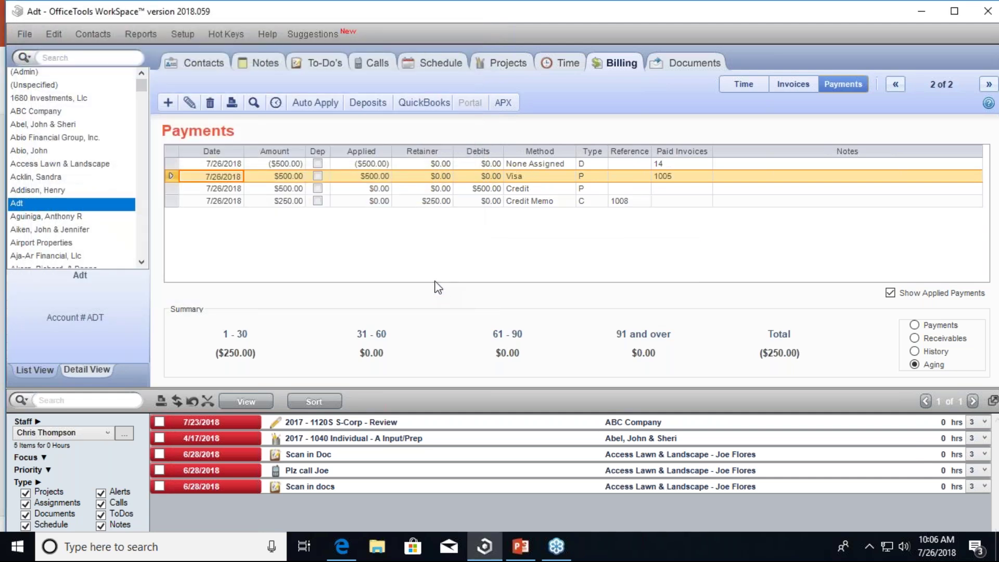
click(423, 191)
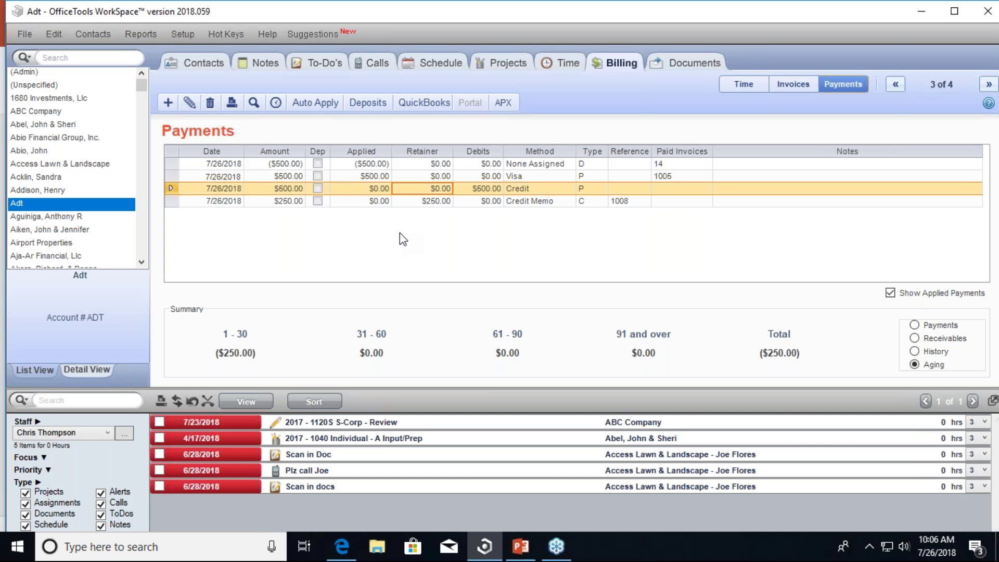
Mark the $500 Visa payment as a deposit and save it without printing the deposit slip
click(348, 178)
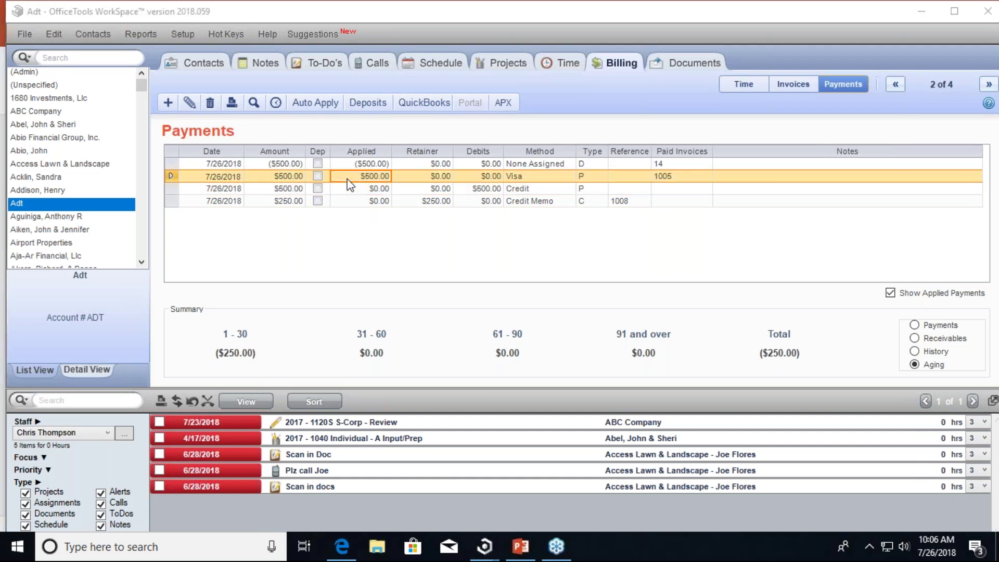
double_click(348, 180)
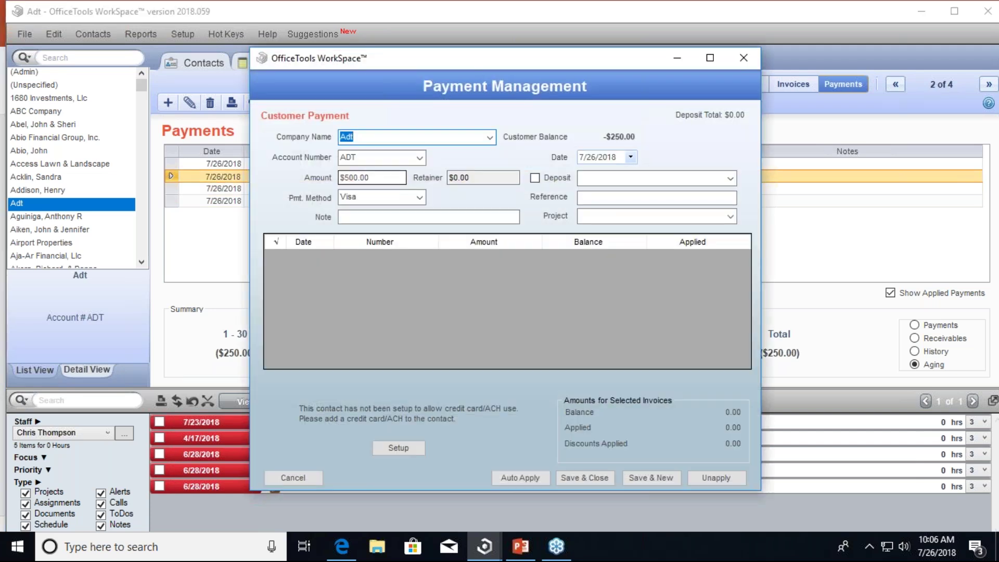
click(535, 179)
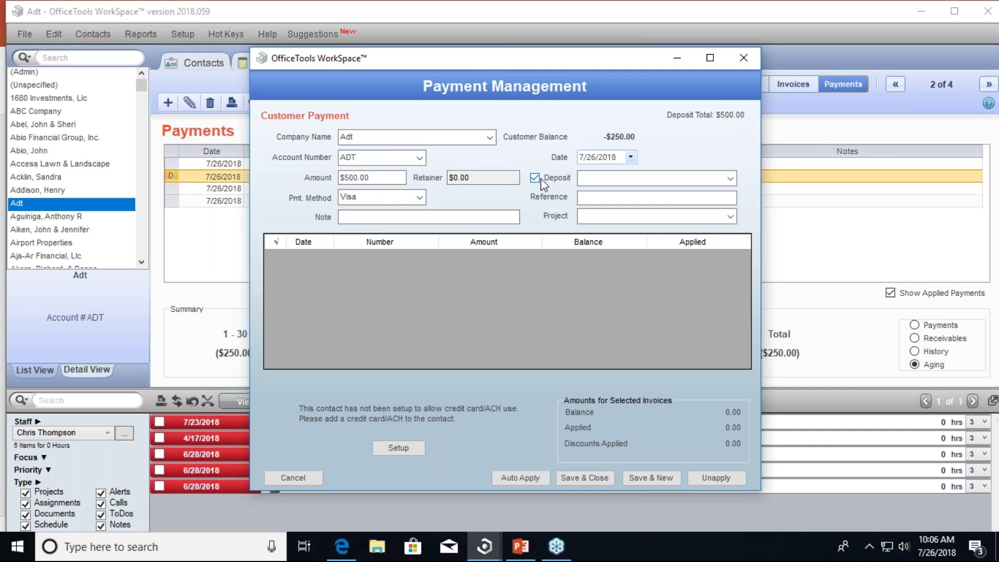
click(579, 479)
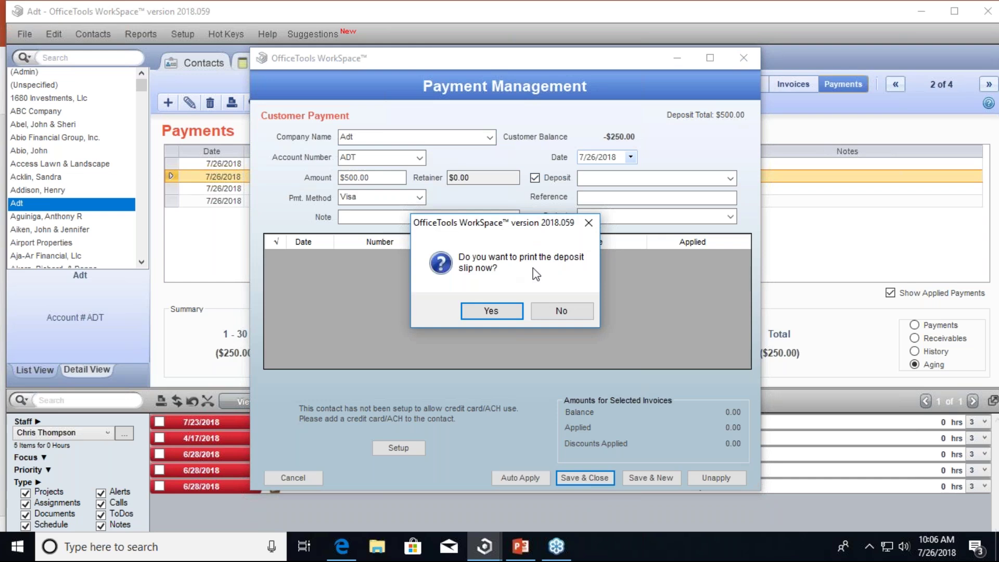
click(560, 311)
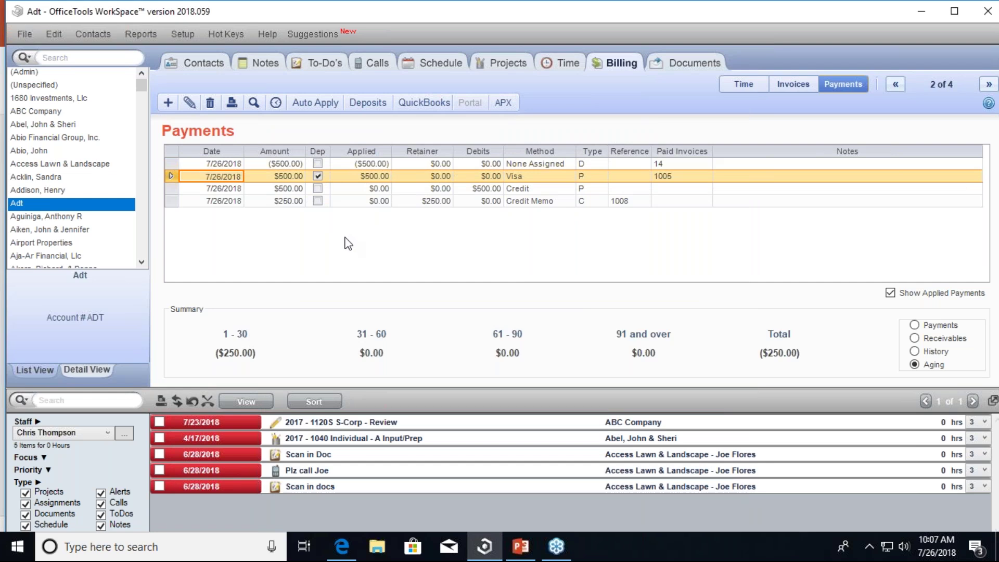
Start a new deposit in deposit management and set its deposit date to 7/2/2018
click(367, 104)
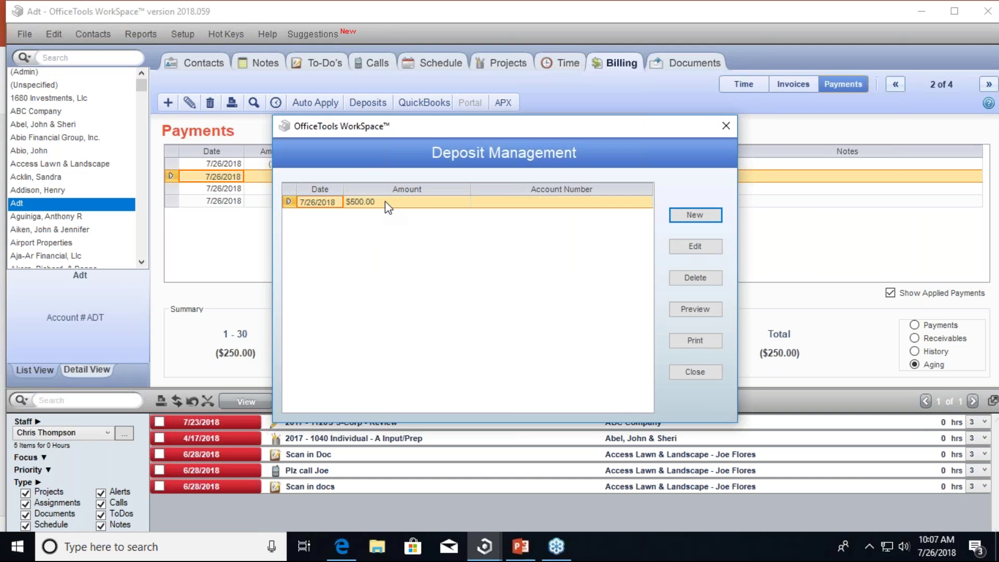
click(691, 215)
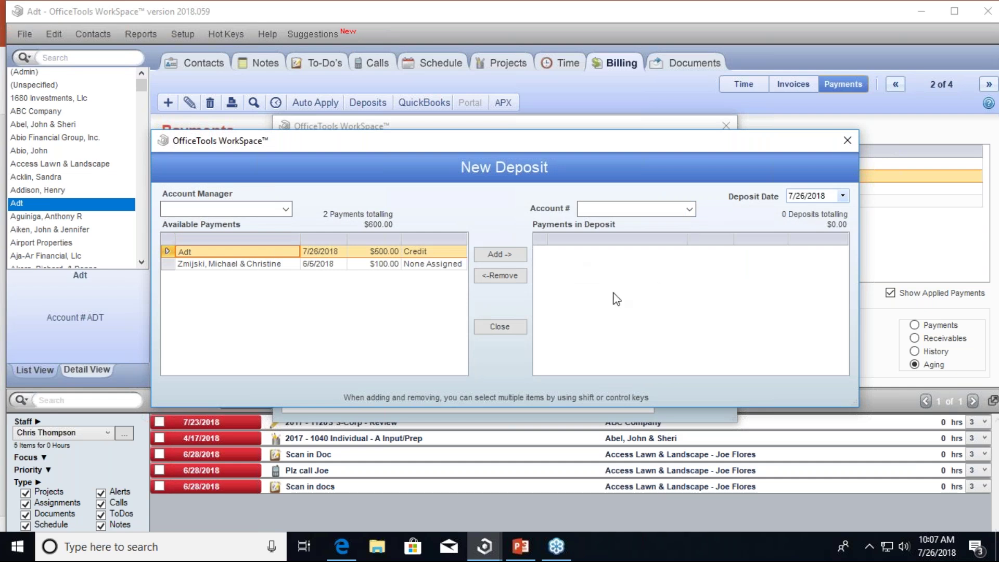
click(843, 196)
click(843, 195)
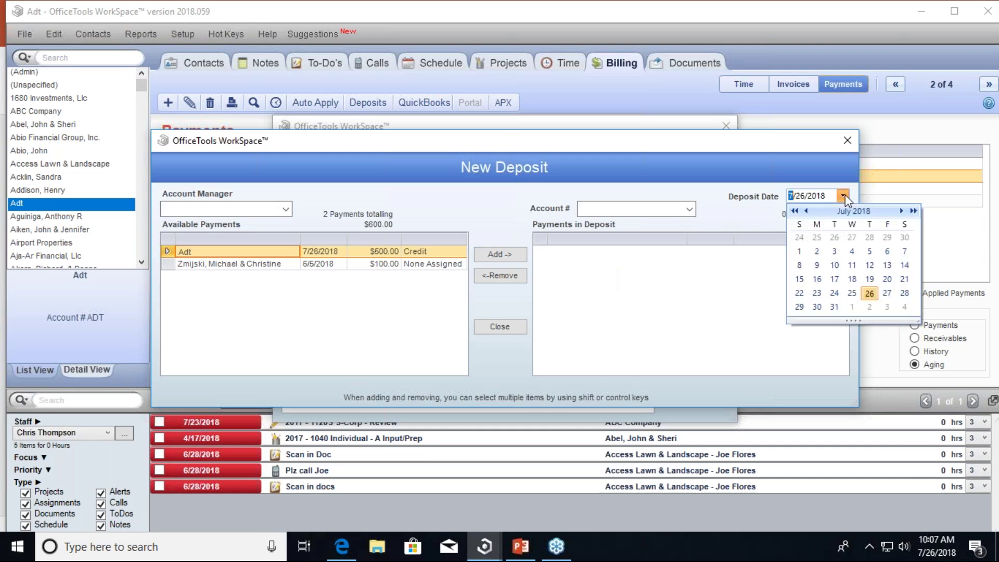
click(843, 196)
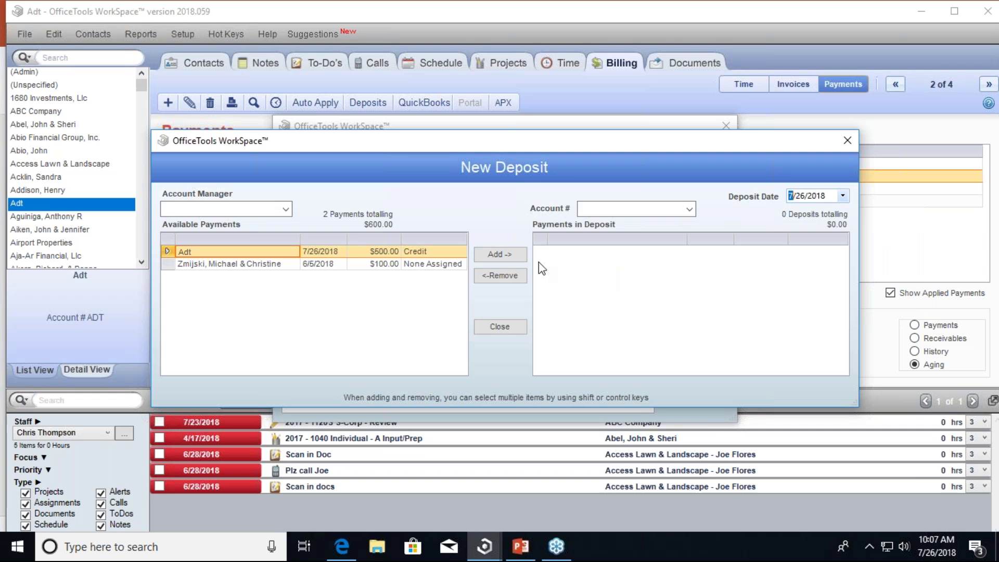
click(846, 197)
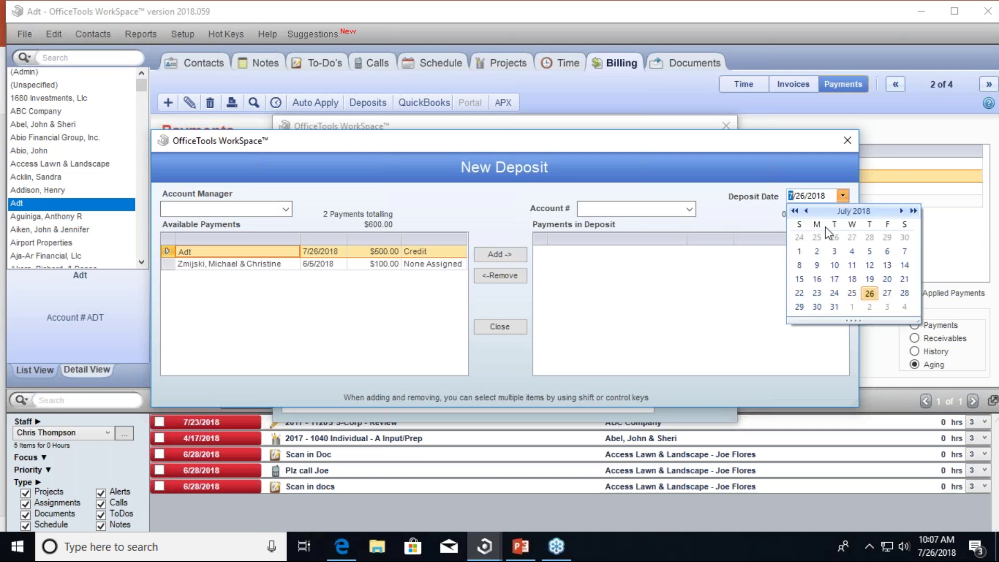
click(817, 251)
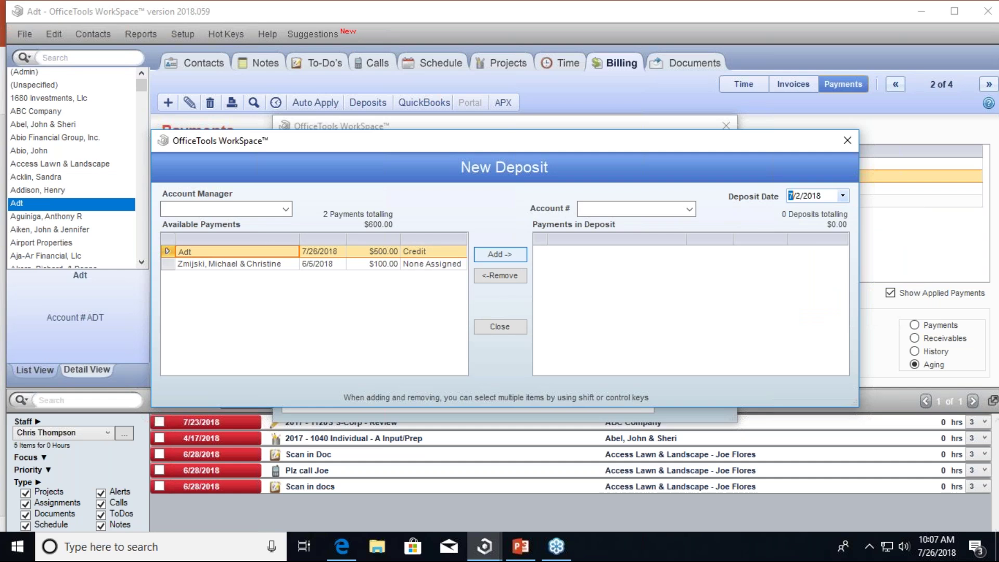
Add both available payments to the new deposit and close deposit management
click(489, 256)
click(489, 256)
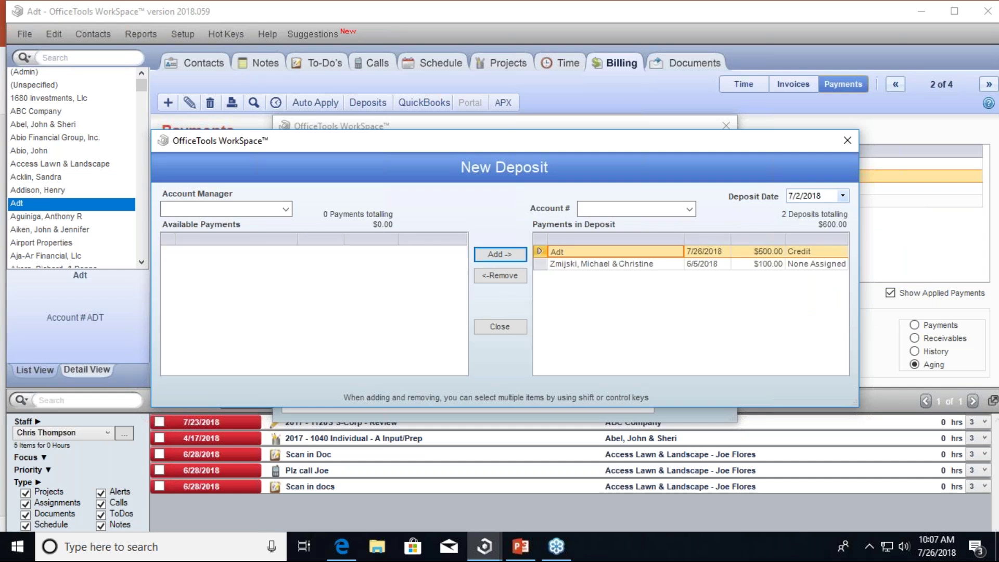
click(501, 327)
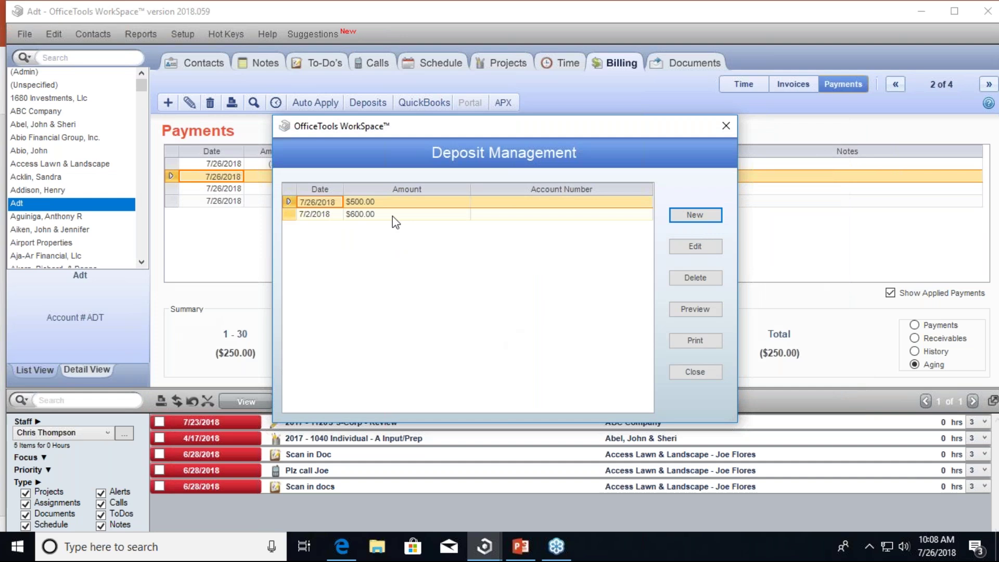
click(705, 373)
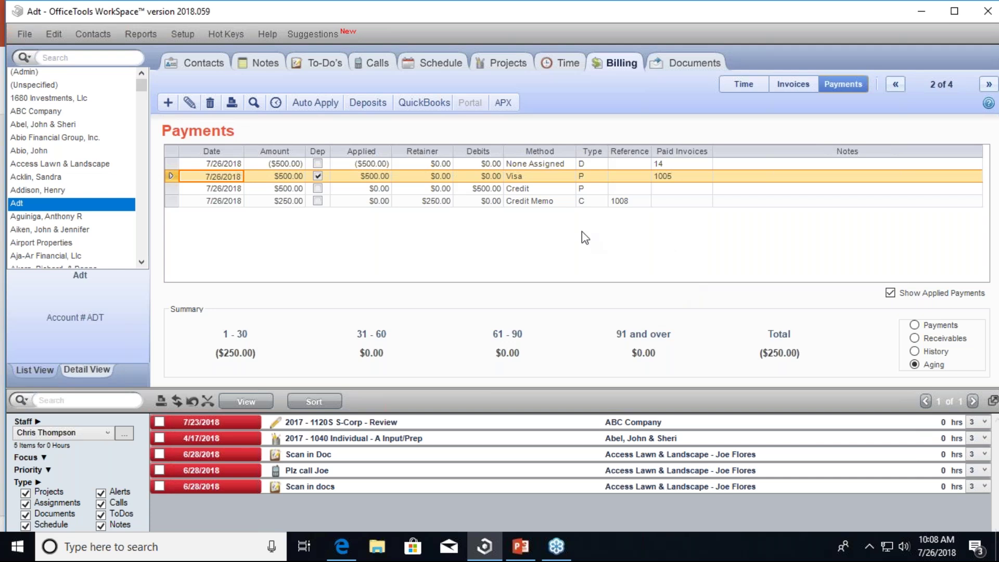
Check the payment type filter options of the Receipts Reconciliation billing report, view the report unfiltered and close the viewer
click(146, 34)
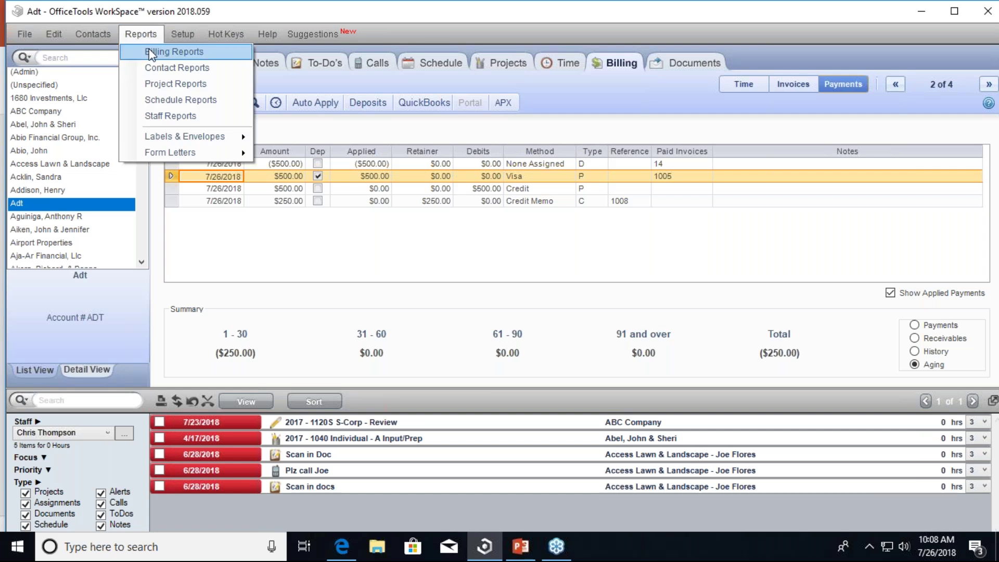
click(150, 52)
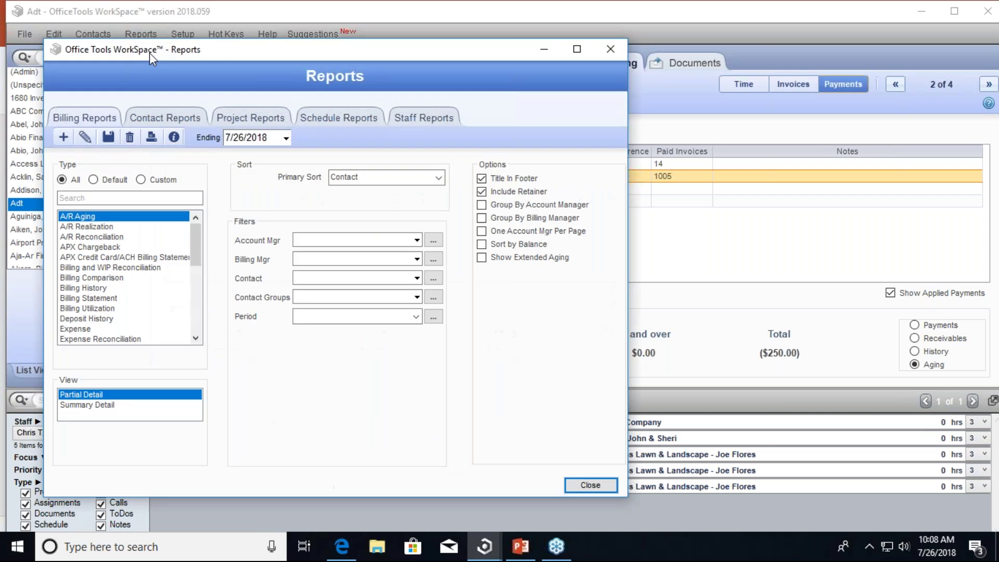
click(198, 319)
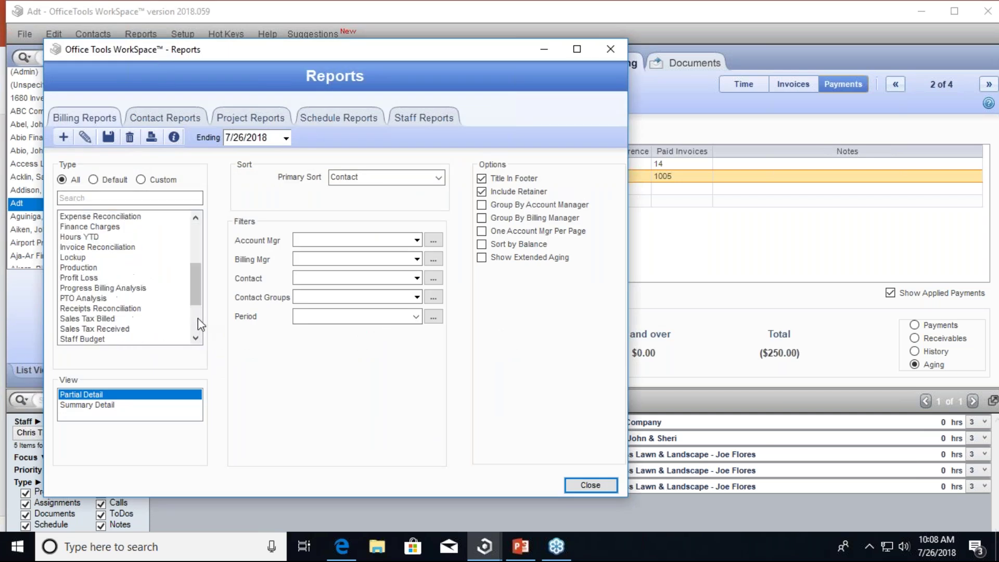
click(134, 311)
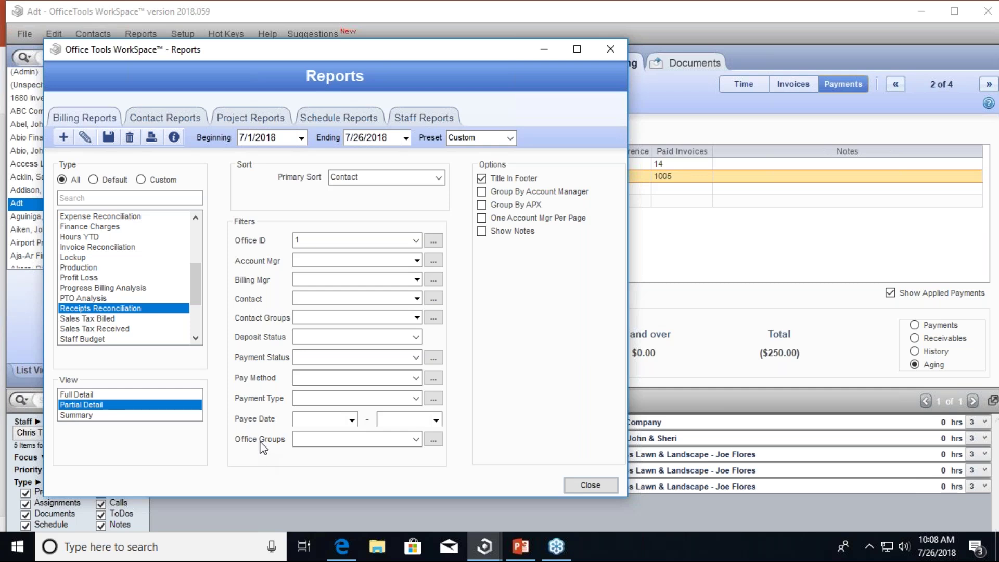
click(415, 399)
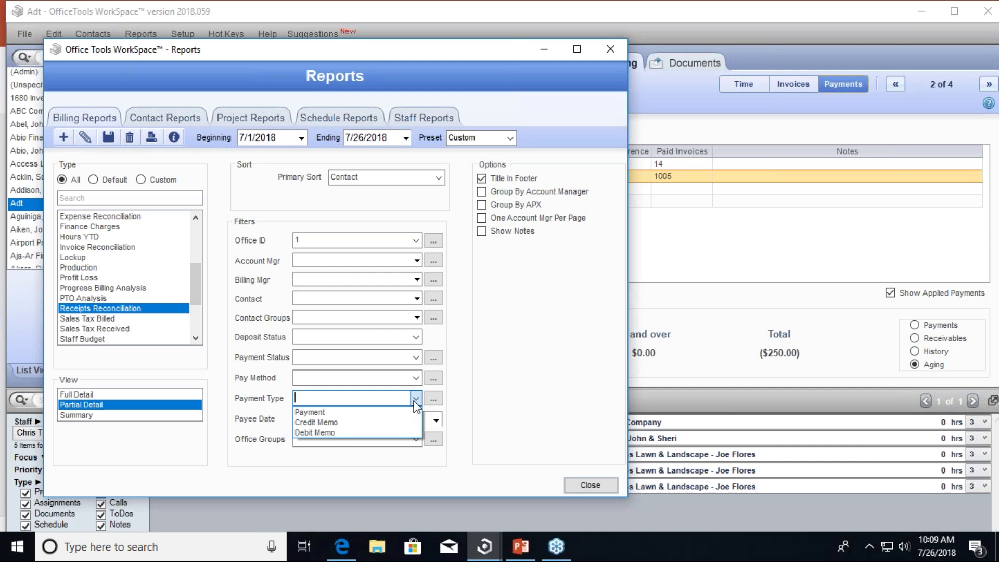
click(415, 400)
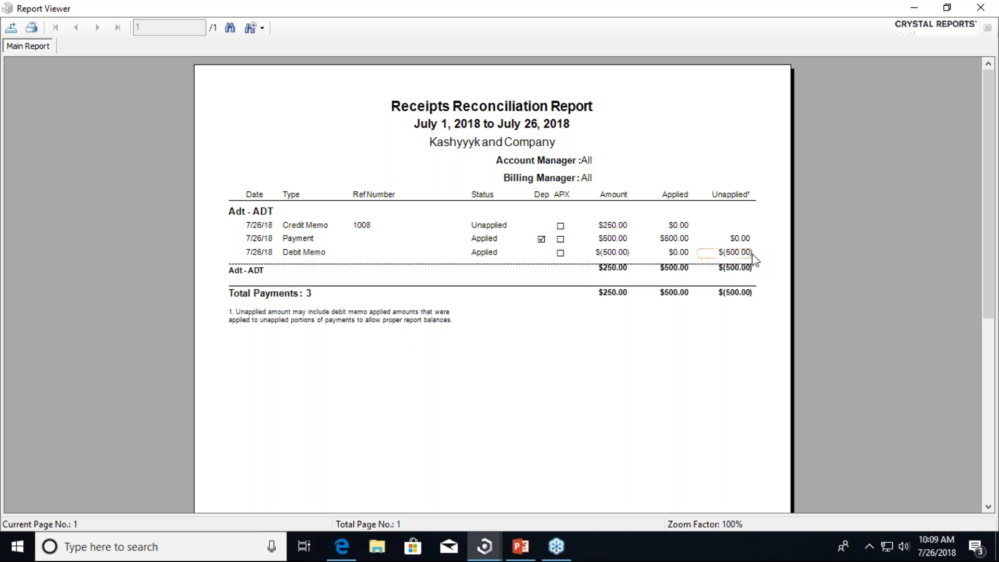
click(981, 7)
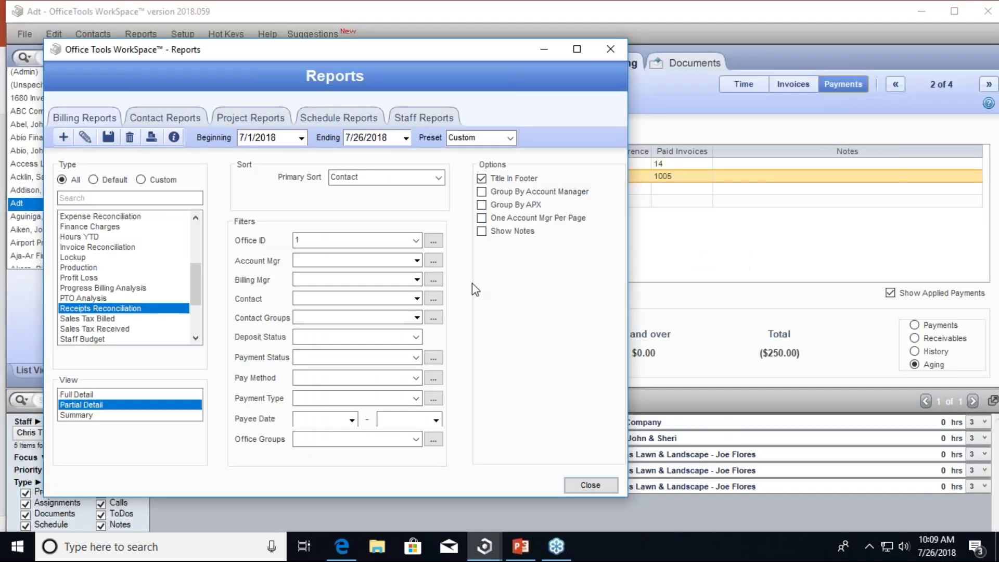
View the Deposit History billing report in partial detail, examine the payments under each deposit date, and close the reports
scroll(195, 311, up, 3)
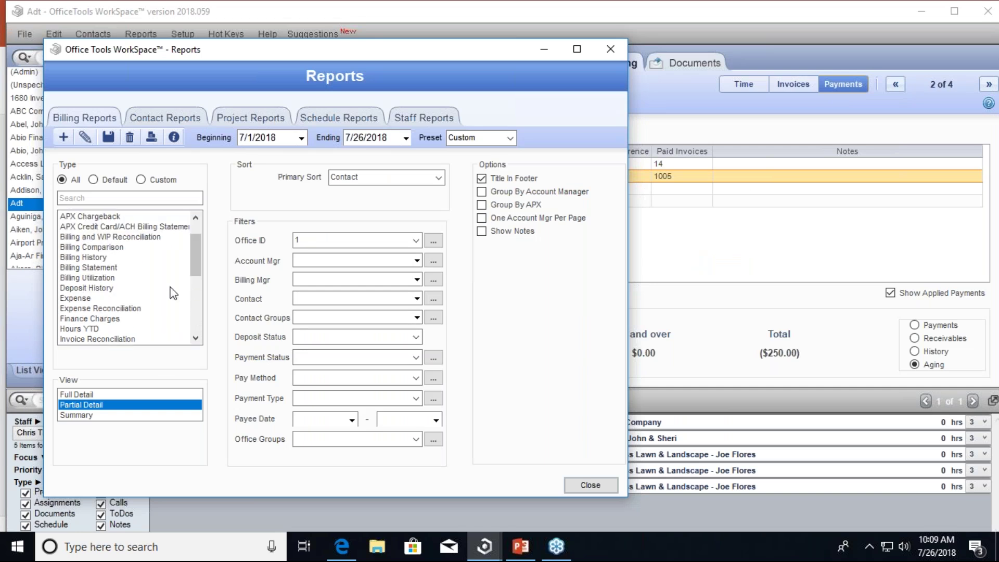
click(90, 289)
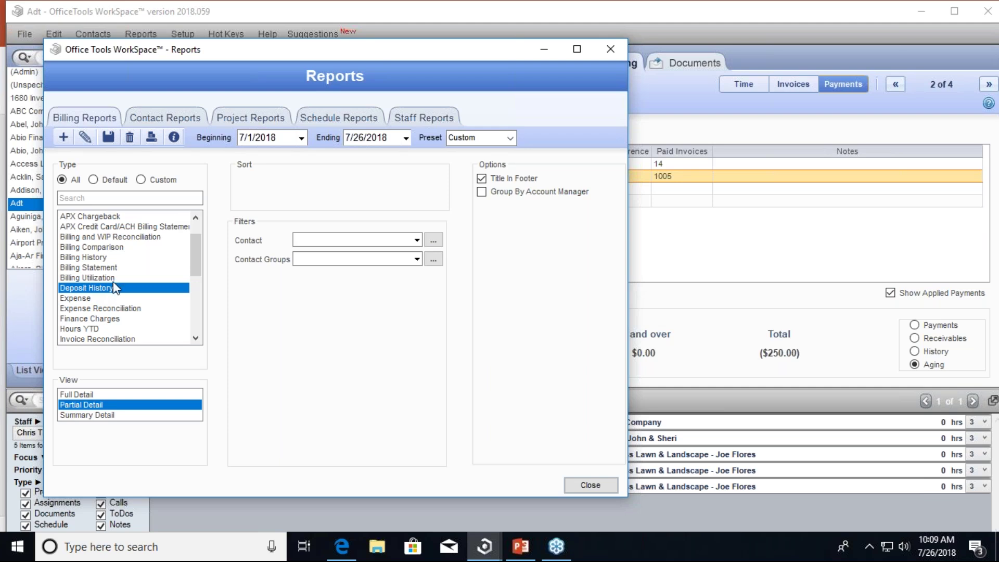
double_click(114, 288)
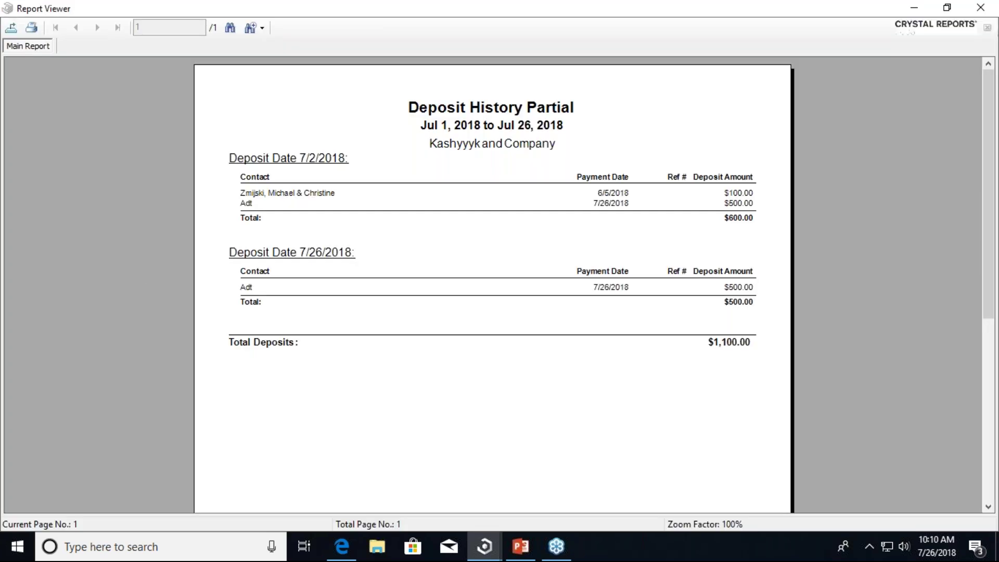
click(301, 196)
click(289, 161)
click(307, 272)
click(357, 257)
click(436, 233)
click(983, 7)
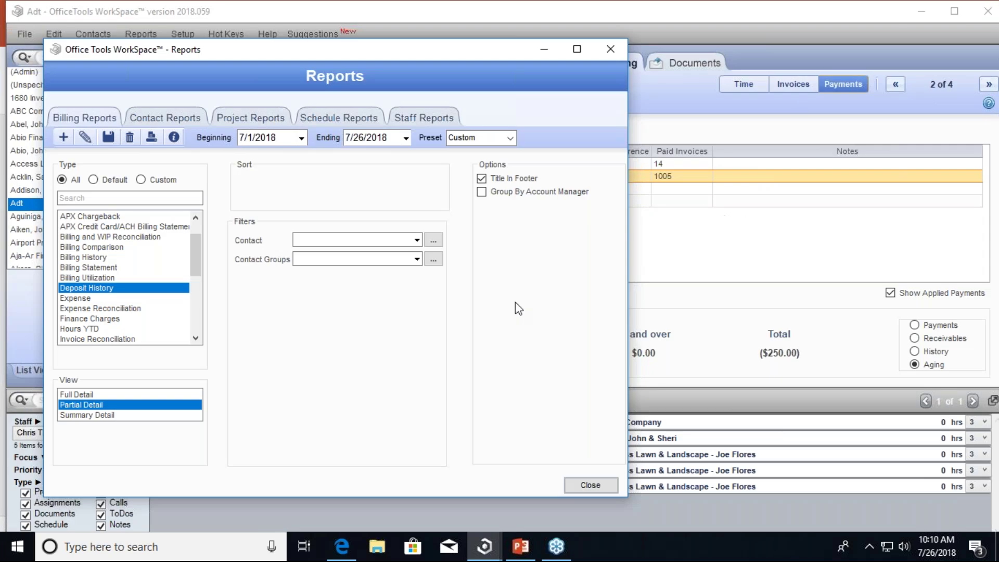
click(611, 50)
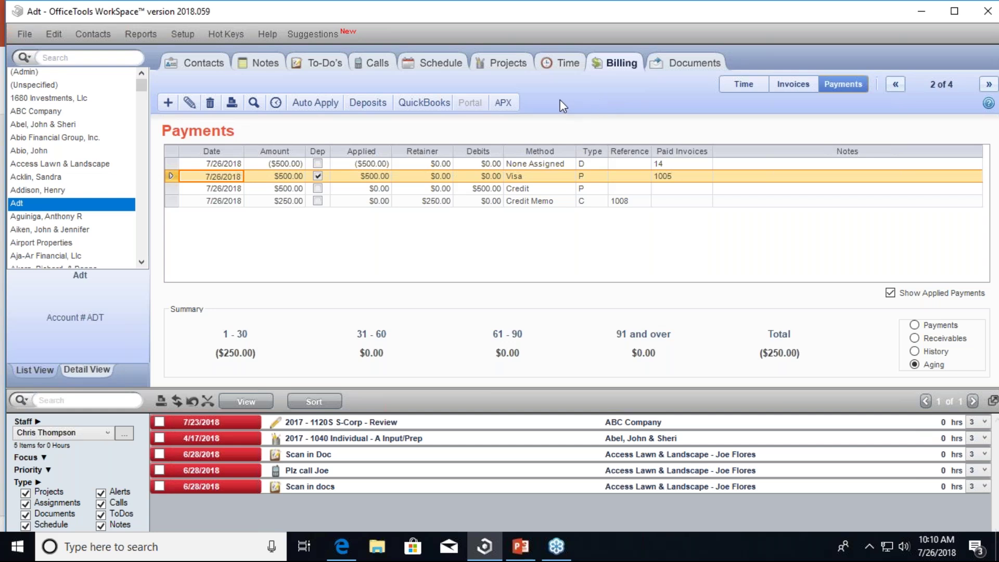
Examine the APX credit card and E-Check / ACH entry forms for Adt and close them without adding a payment method
click(503, 105)
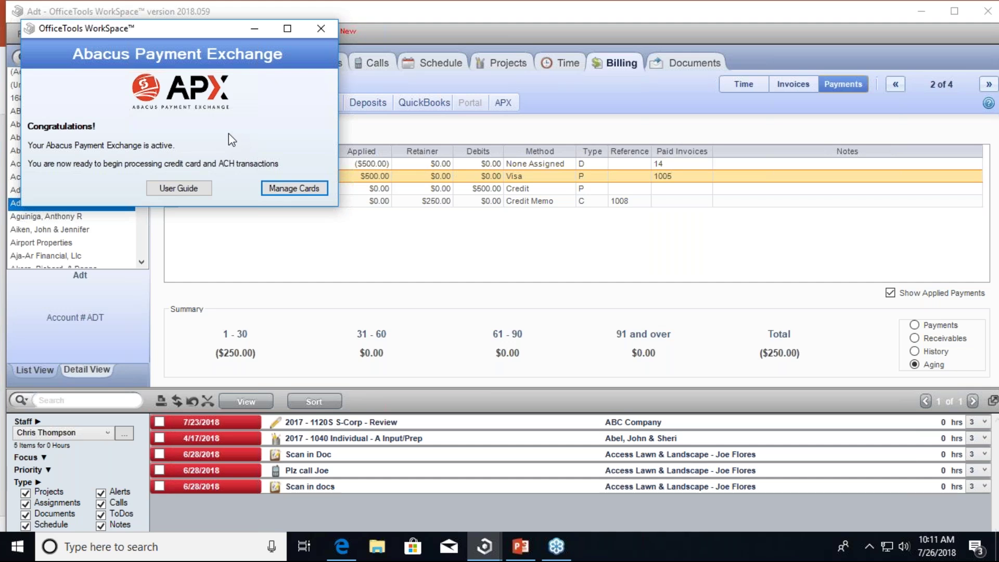
click(281, 190)
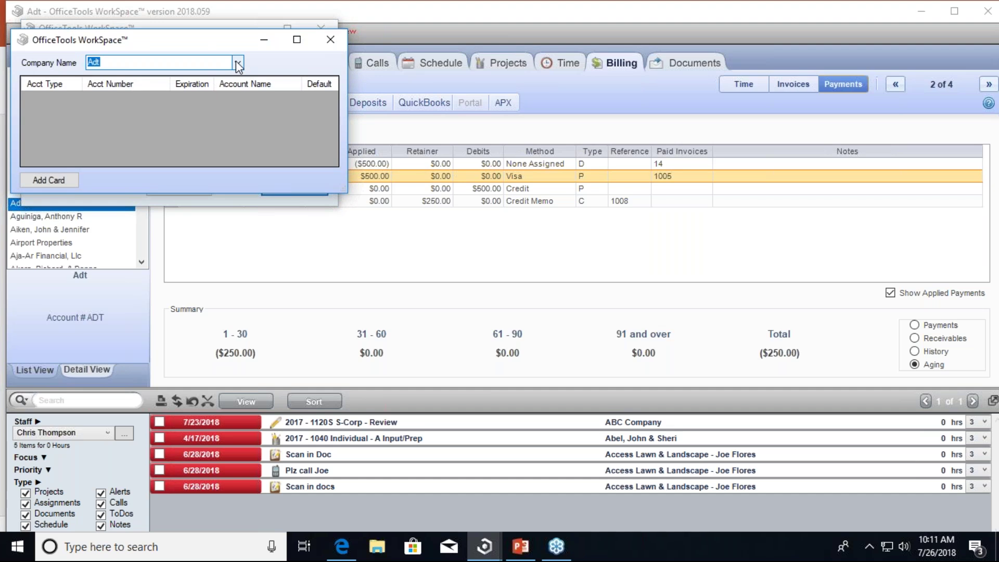
click(52, 178)
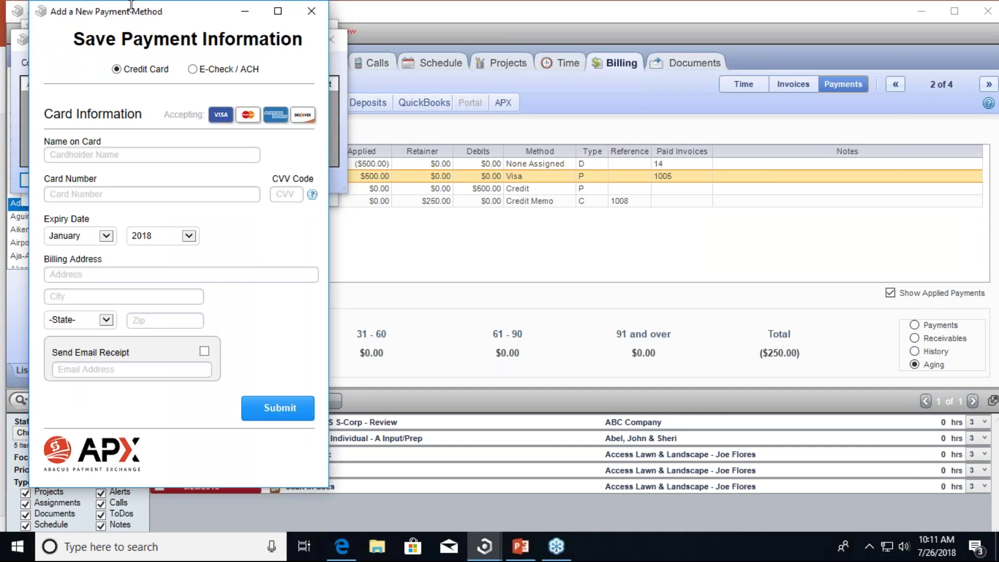
drag(131, 14, 449, 47)
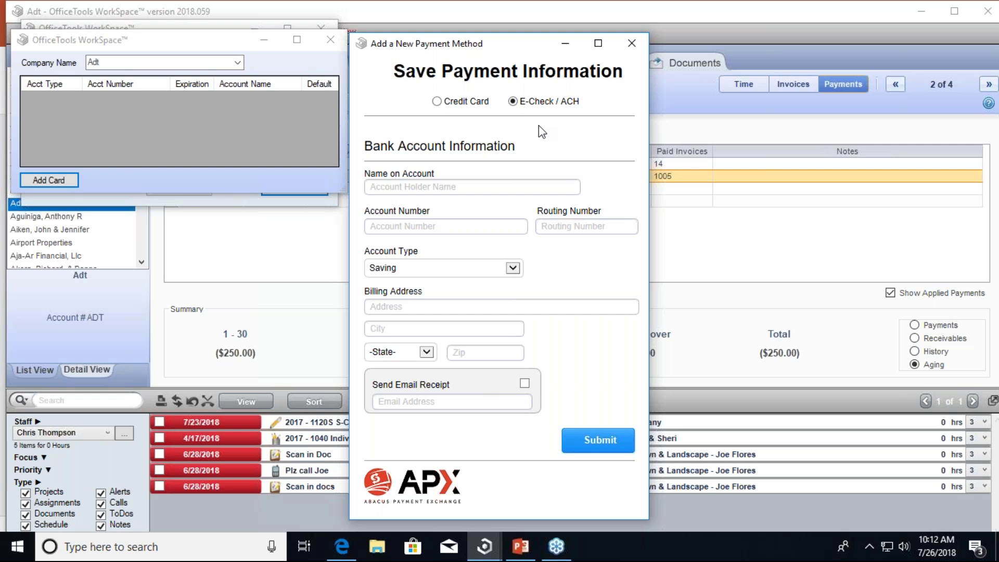
click(632, 43)
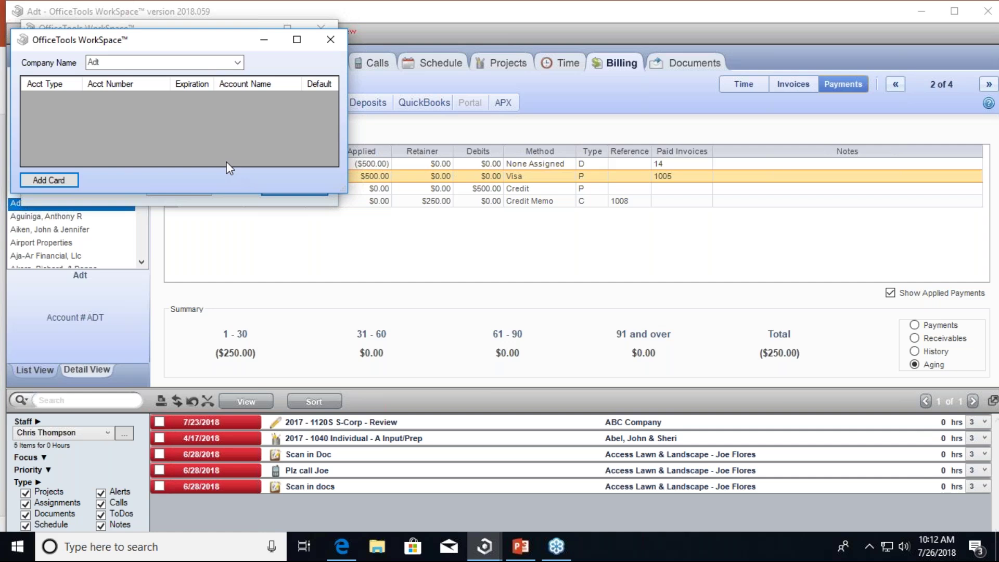
click(329, 42)
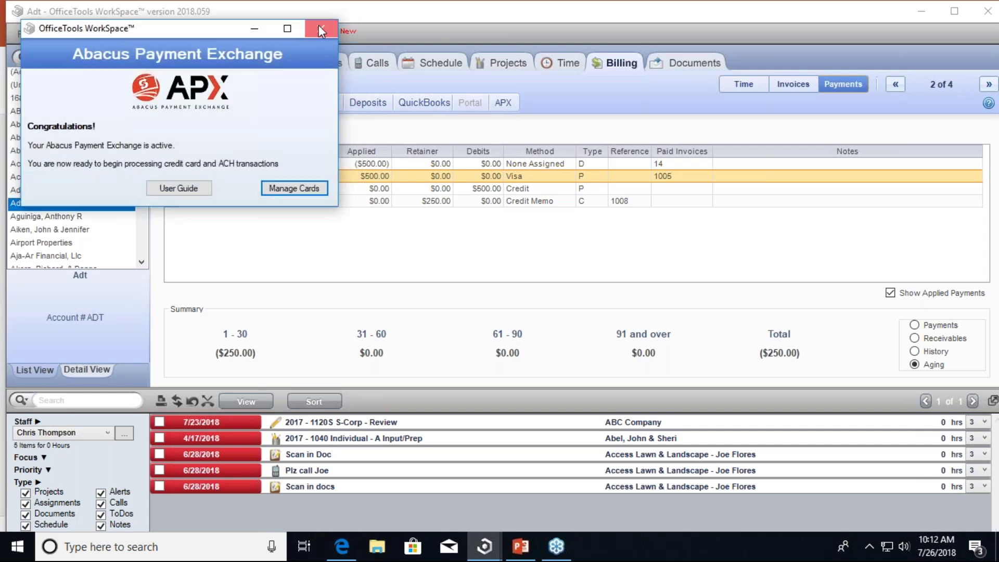
click(319, 27)
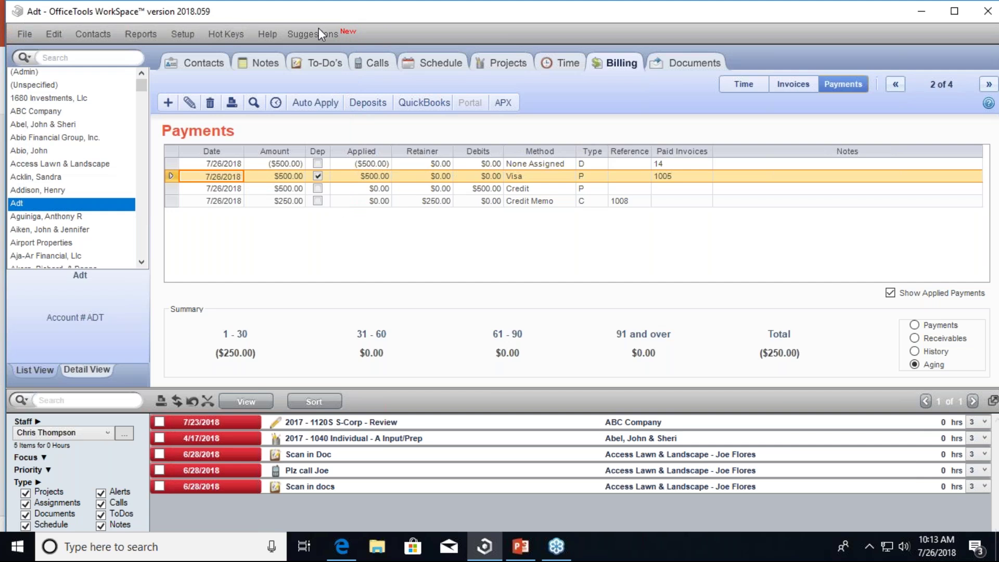
View the card setup form from a new payment for Adt, and cancel the payment without saving
click(170, 103)
click(183, 120)
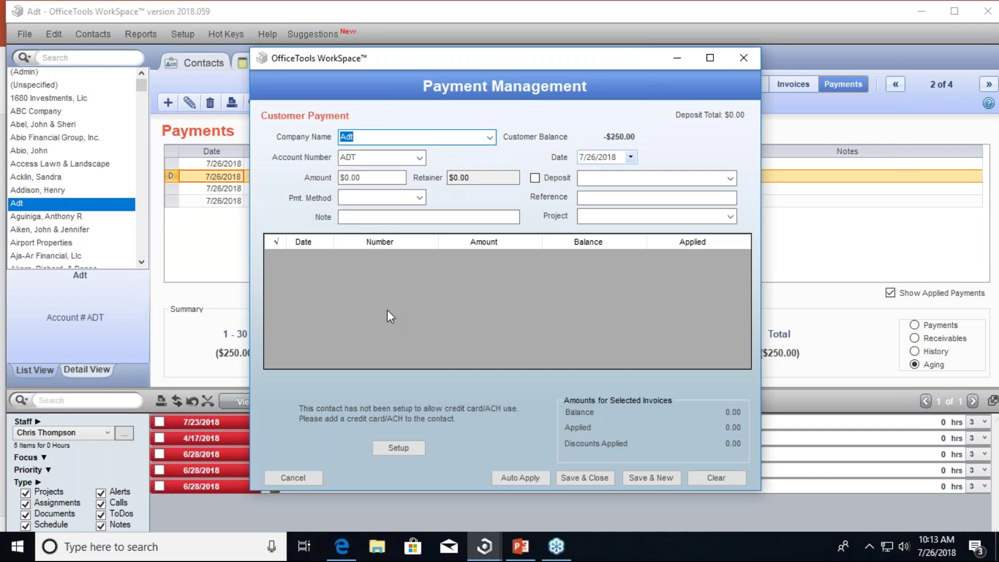
click(400, 448)
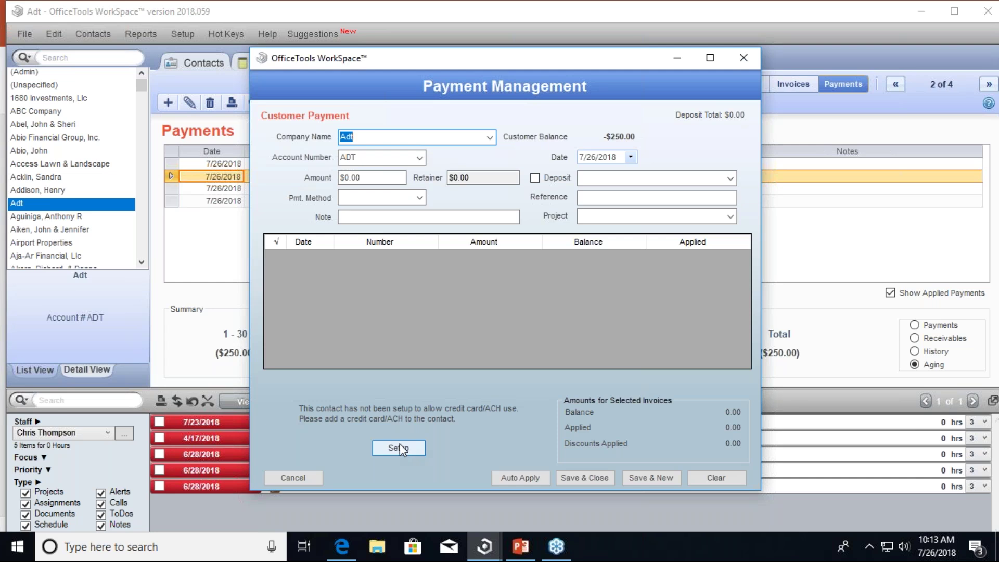
click(400, 448)
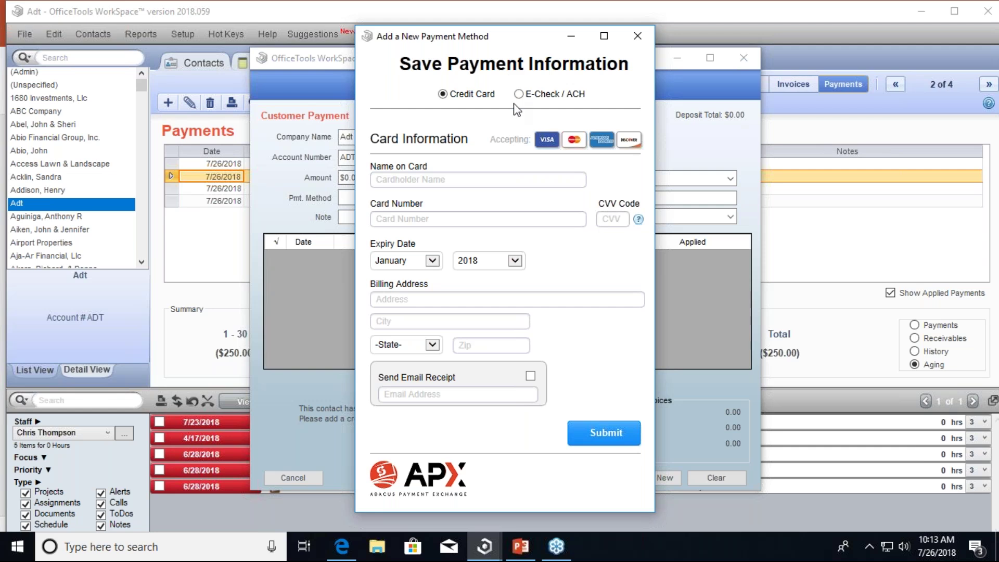
click(637, 39)
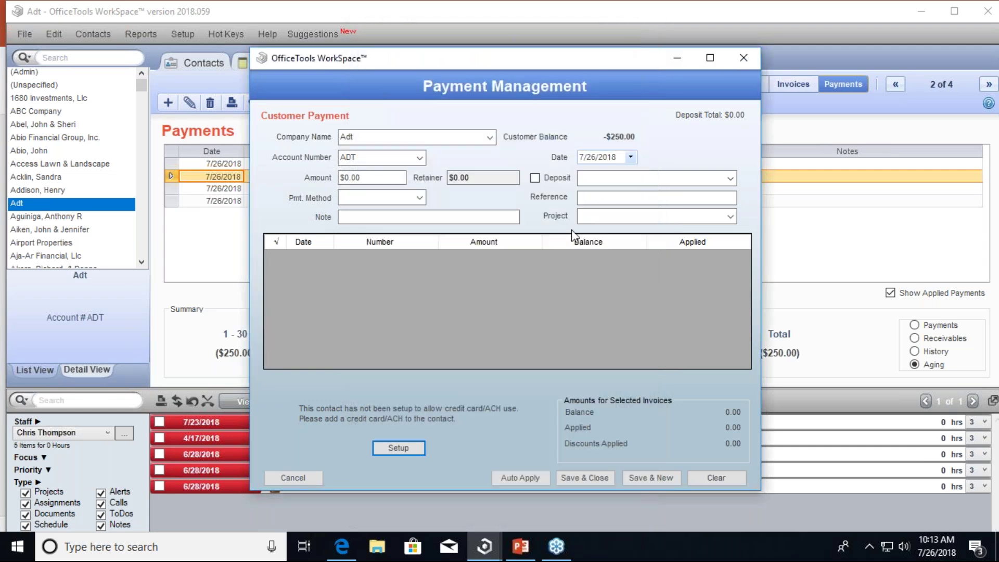
click(301, 476)
Start a new payment for ABC Company with an amount of $500 and Visa as the payment method
click(48, 109)
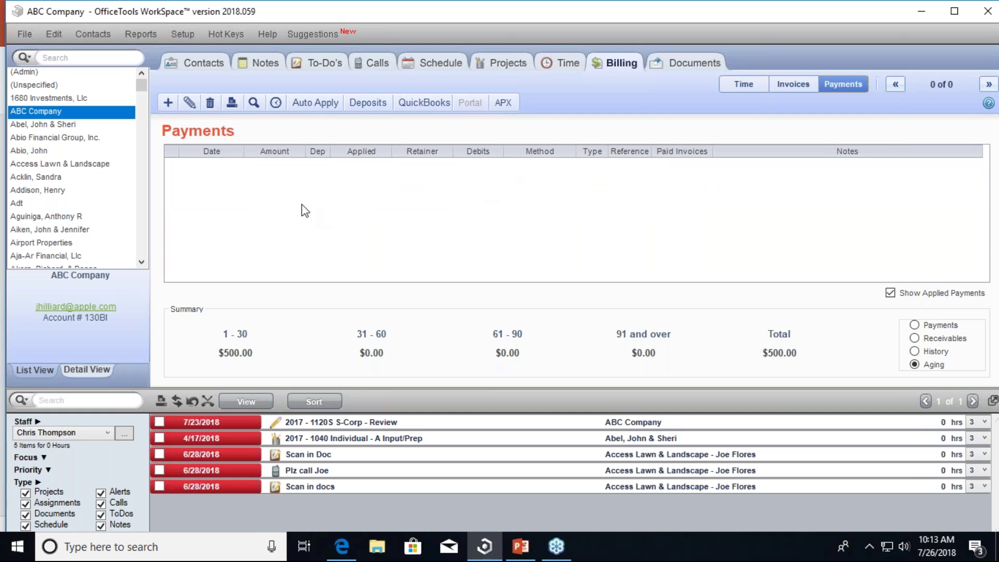
click(167, 104)
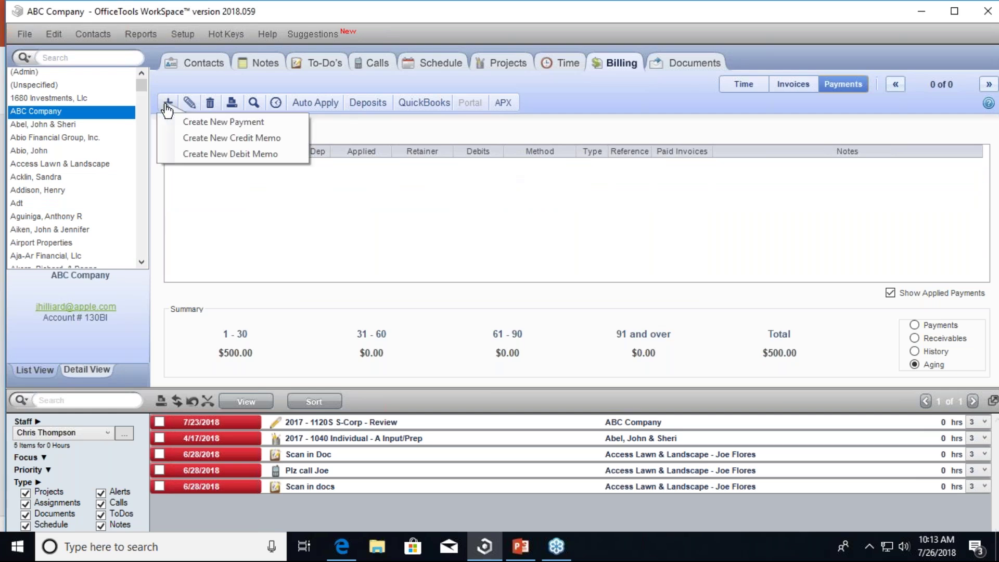
click(182, 121)
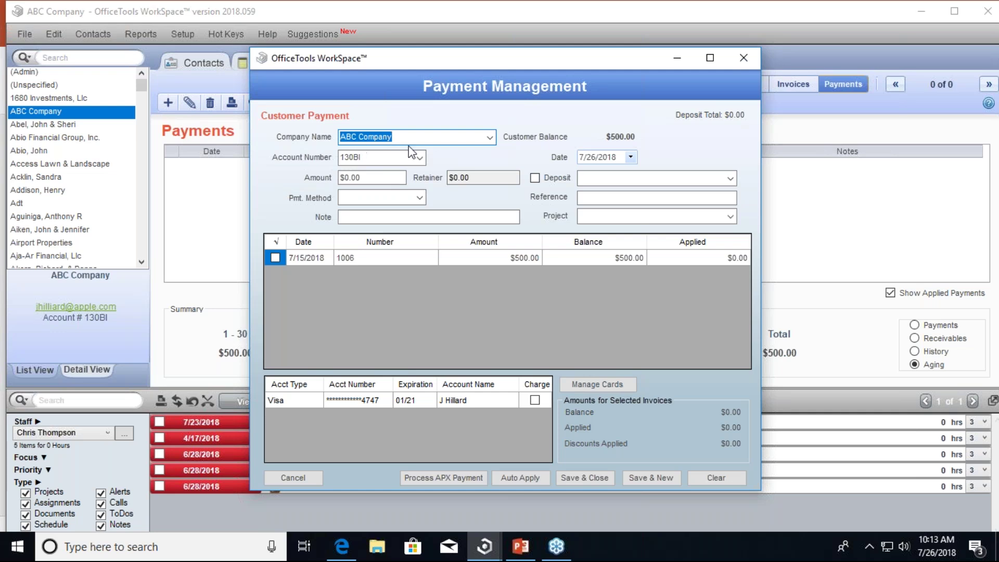
click(372, 177)
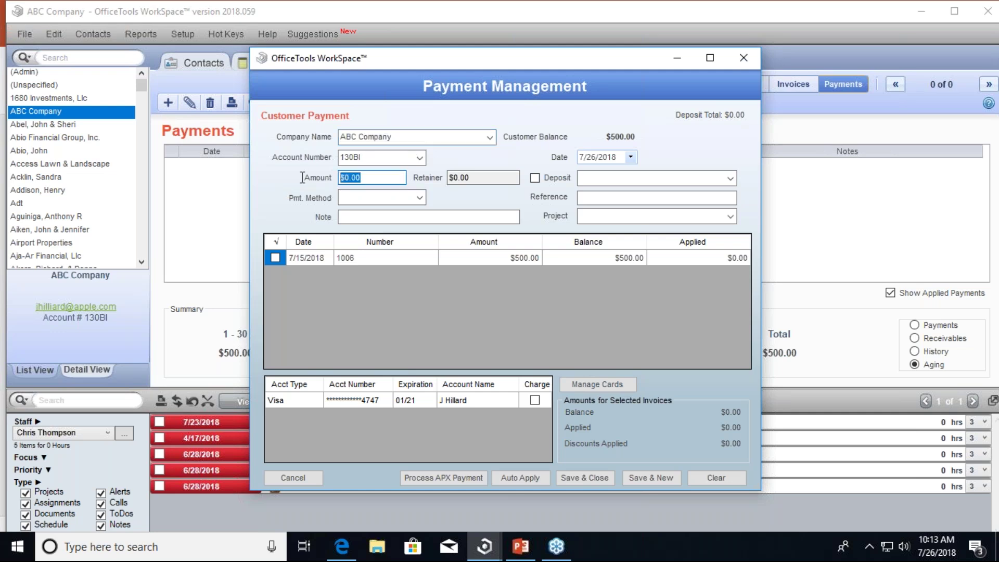
text(500)
key(Tab)
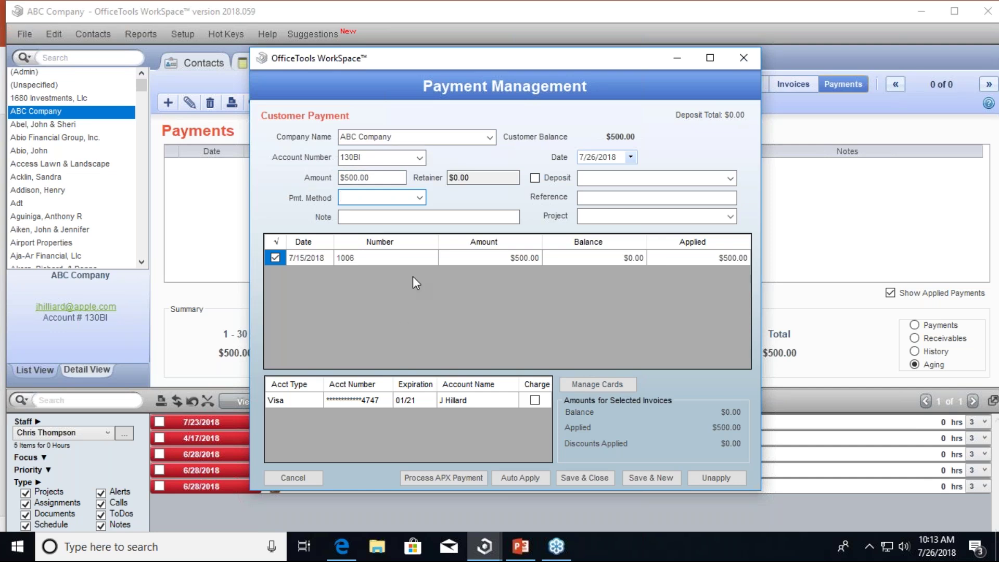
click(420, 196)
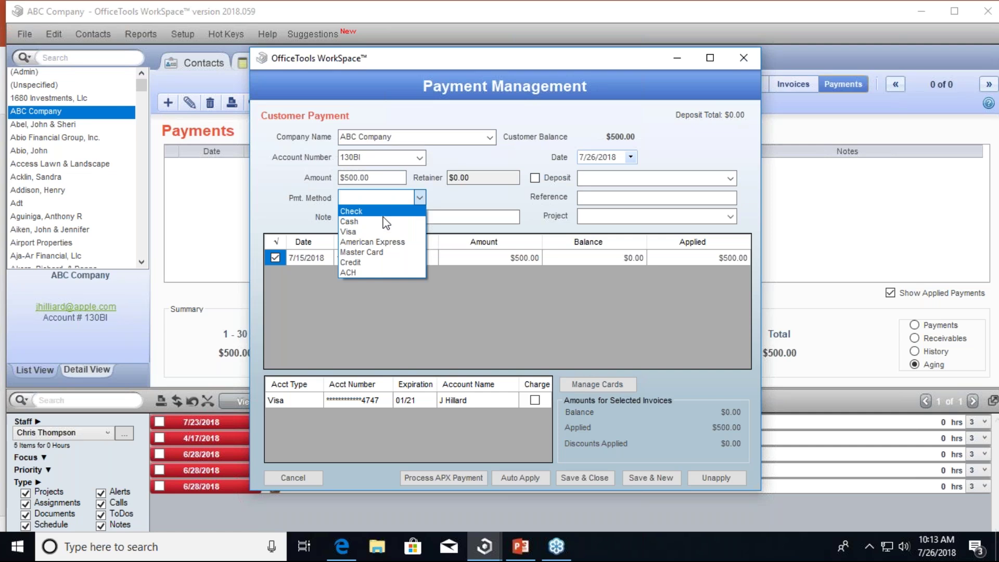
click(377, 232)
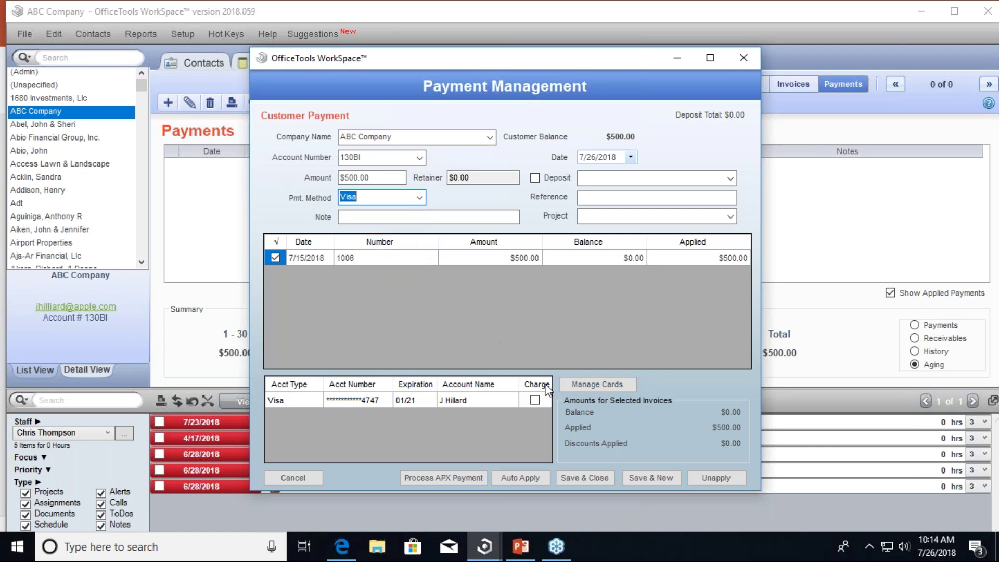
Try to charge the $500 payment to ABC Company's stored Visa card through APX
click(534, 400)
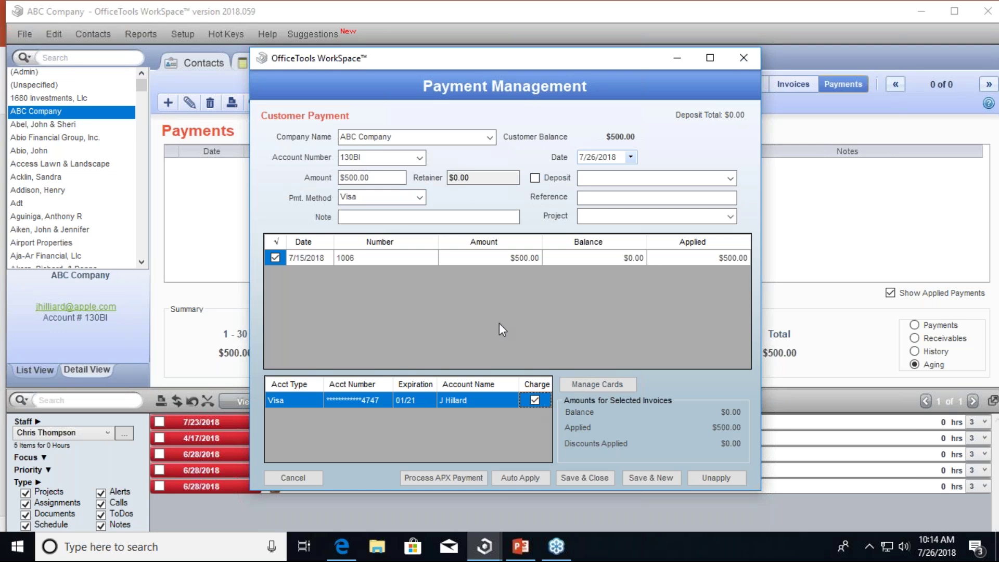
click(436, 476)
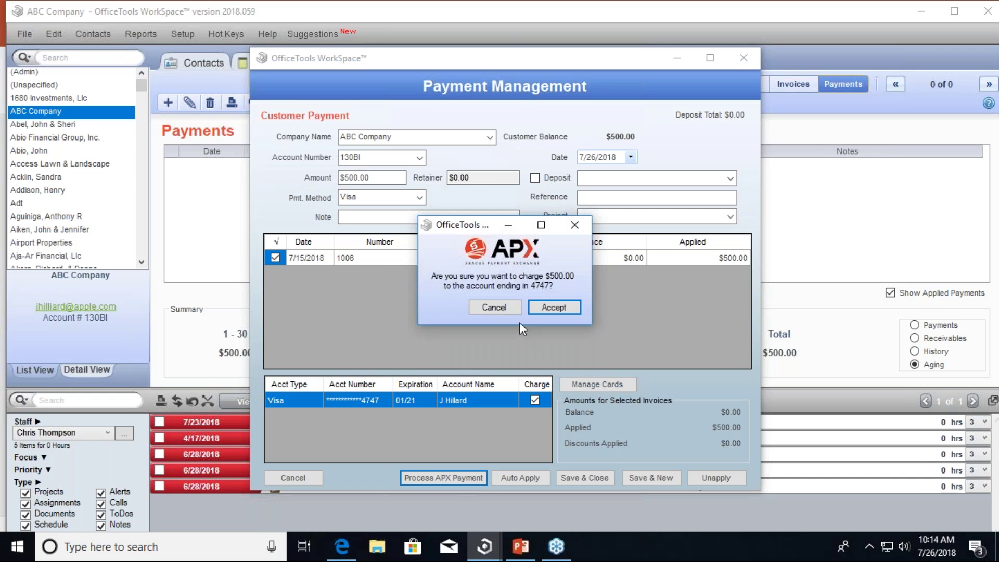
click(543, 309)
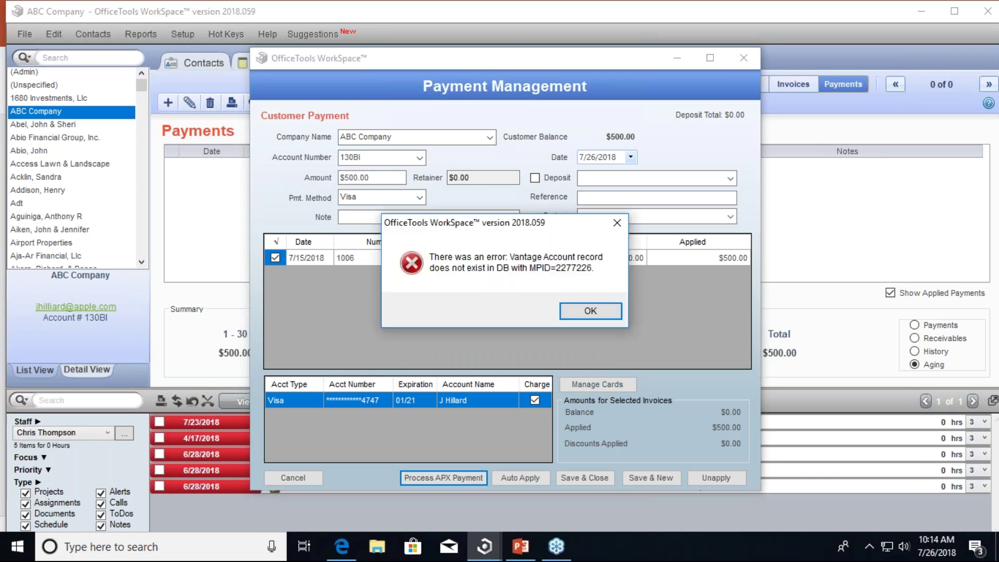
click(576, 311)
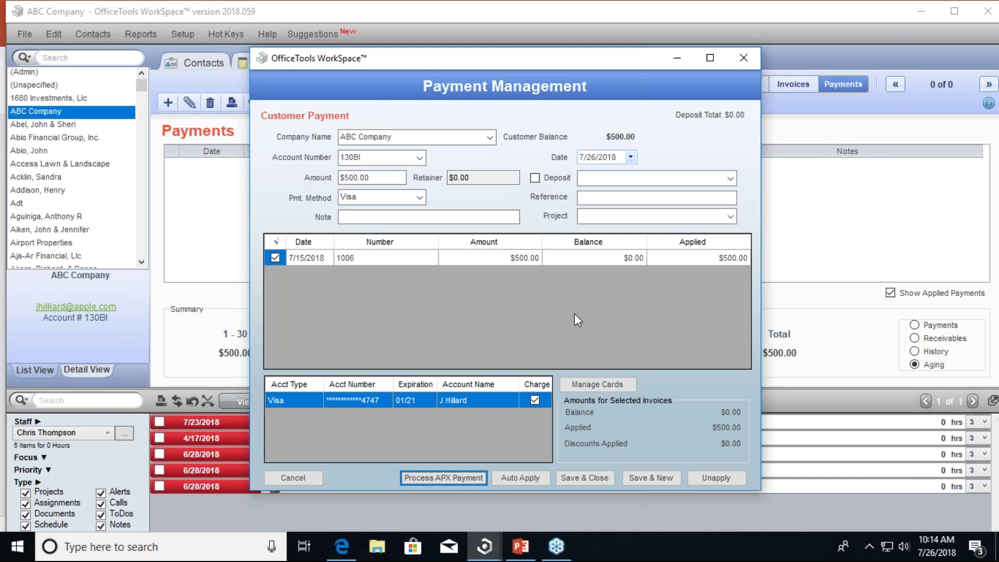
Try to save the uncharged ABC Company payment, decline APX processing, and cancel the payment
click(588, 478)
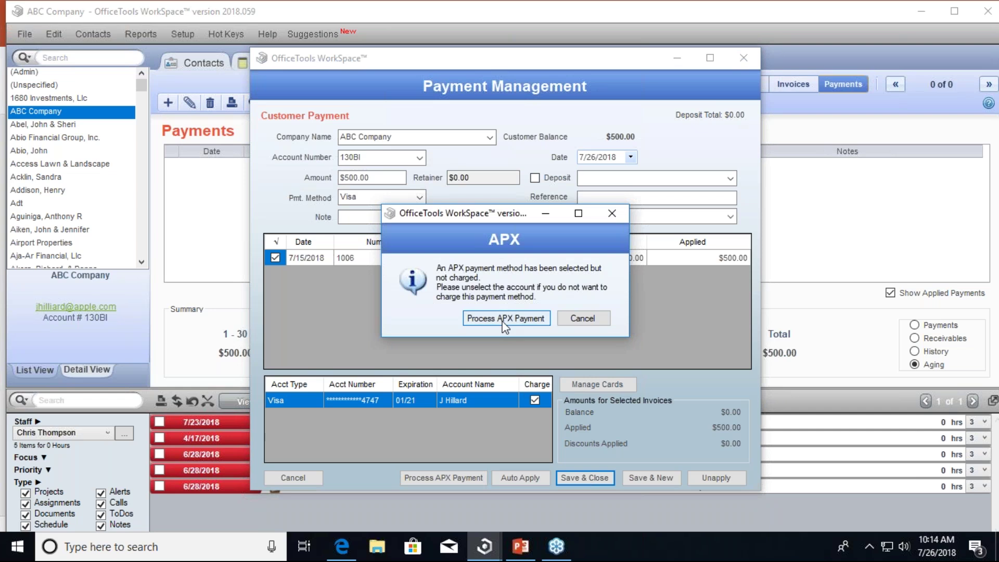
click(581, 318)
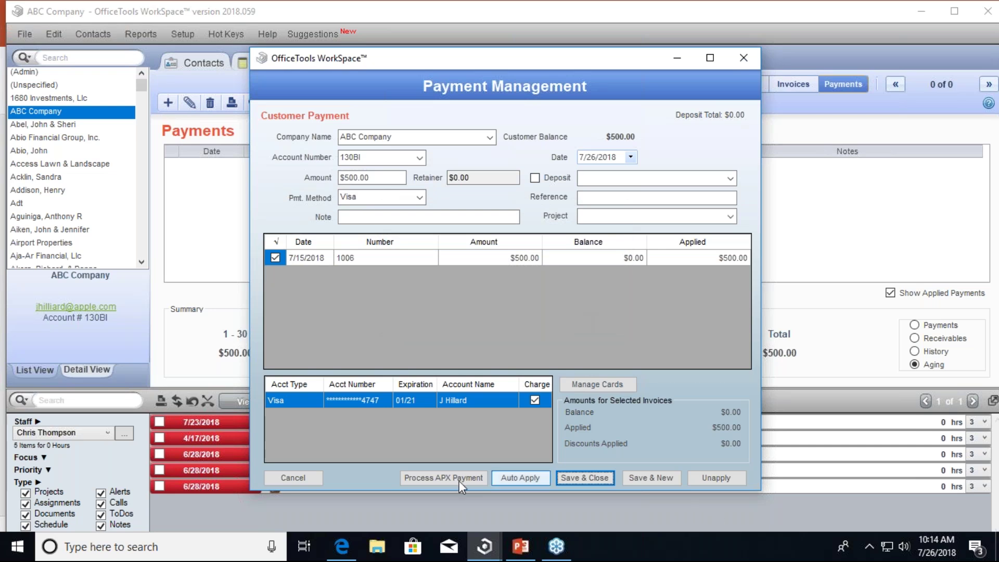
click(297, 479)
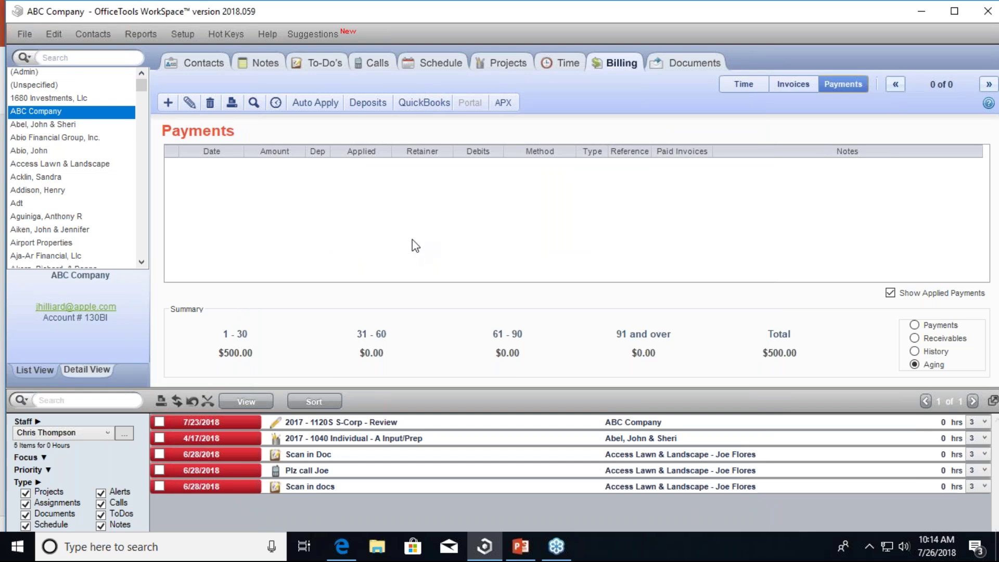
Open the APX reports and view the settings of the APX Credit Card/ACH Billing Statement report
click(232, 107)
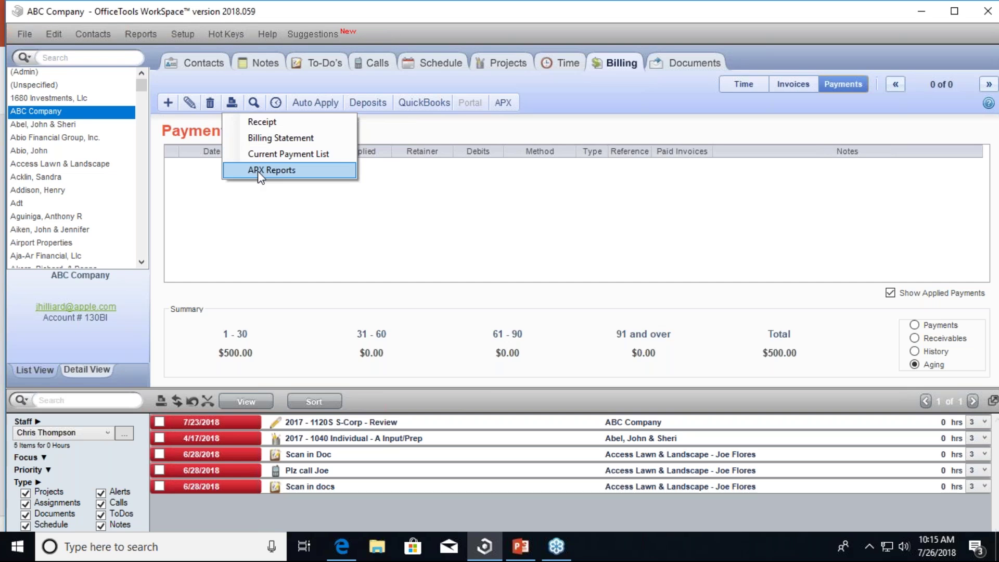
click(259, 171)
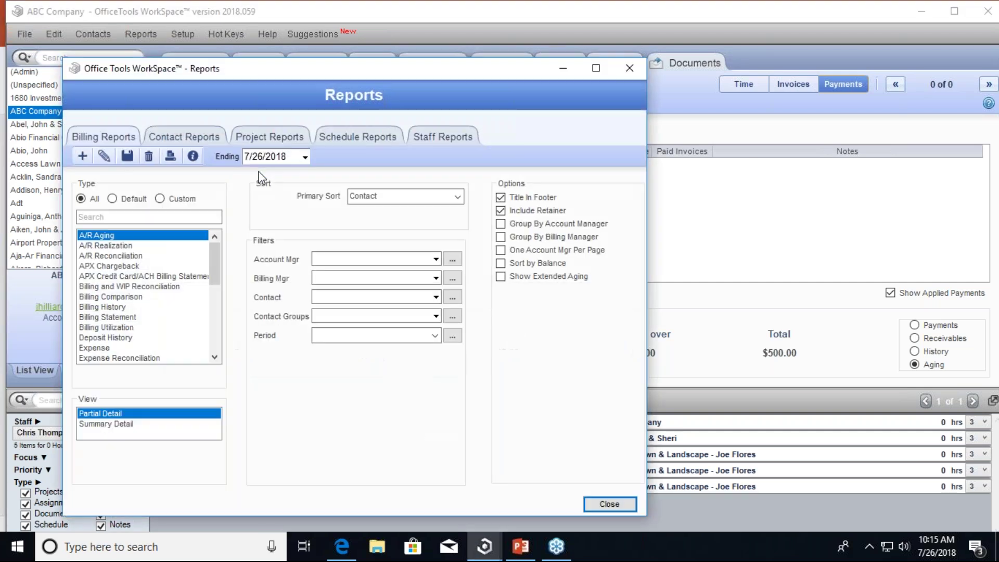
click(115, 277)
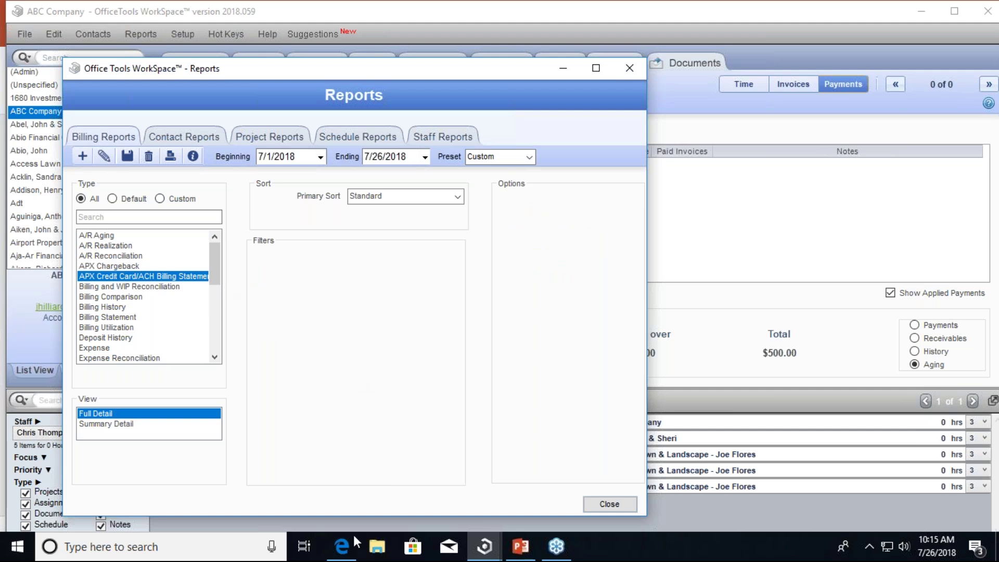
Open the APXReport PDF from the desktop and examine its credit card and ACH processing statement details
click(343, 553)
click(343, 553)
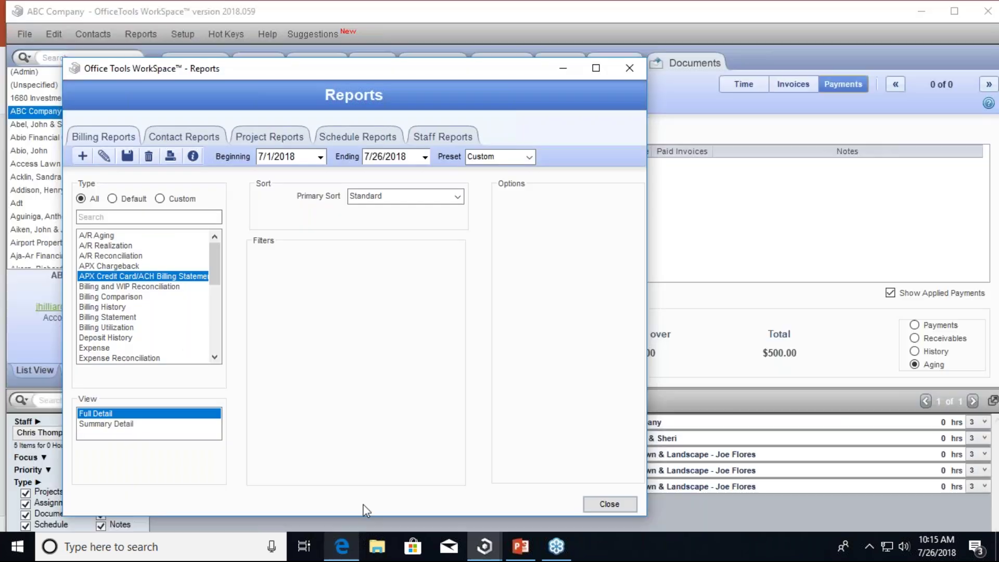
click(564, 69)
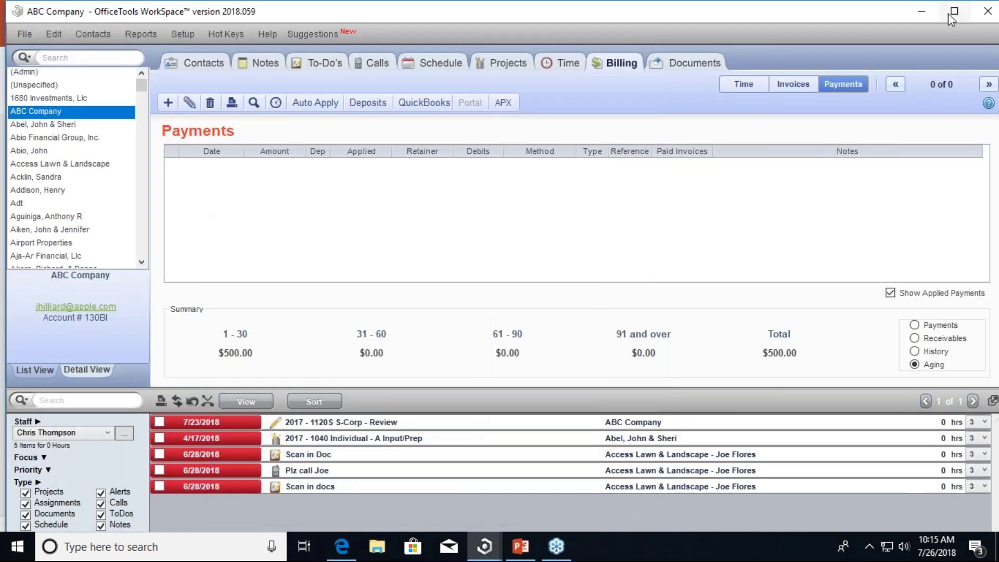
click(921, 11)
click(917, 12)
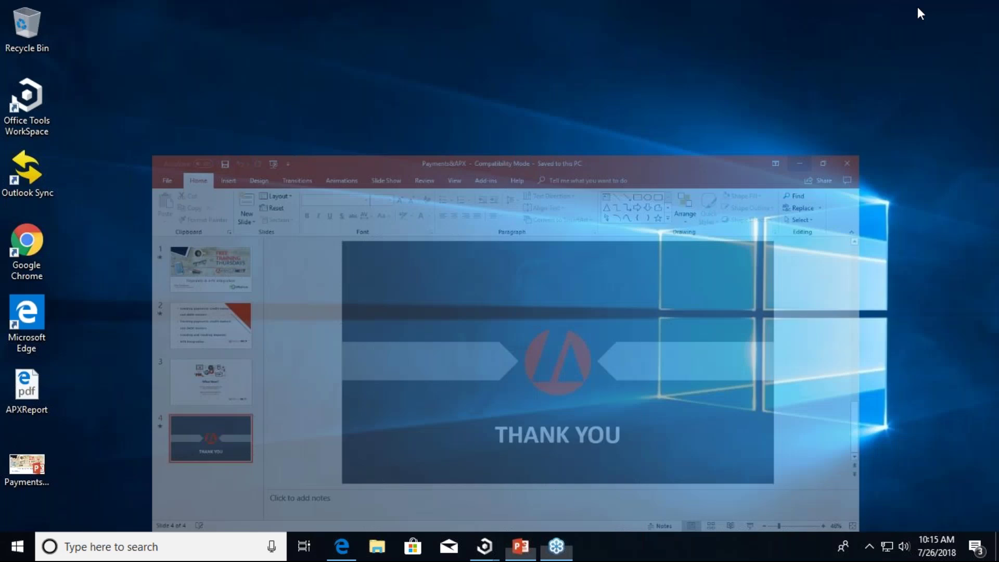
double_click(31, 389)
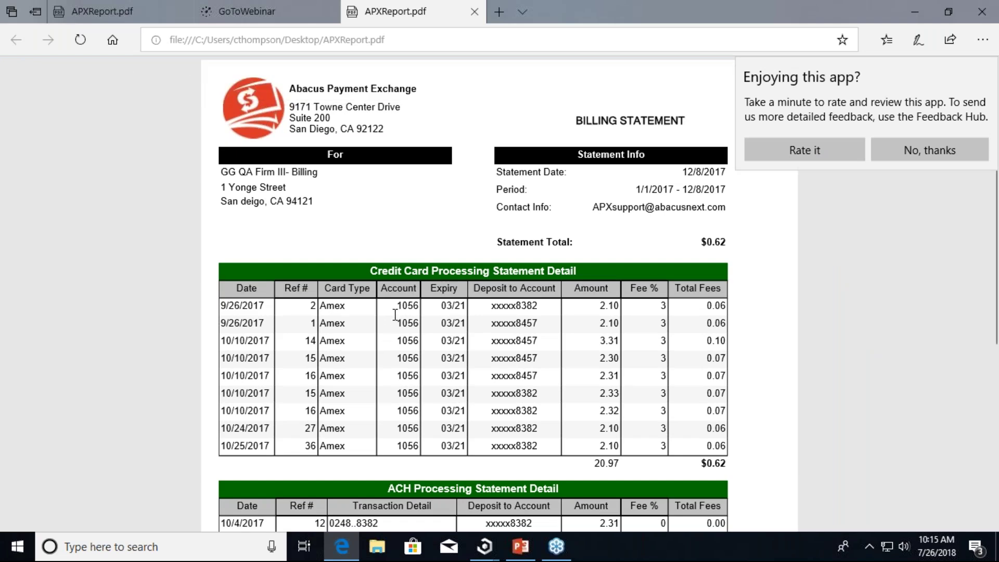
scroll(411, 359, down, 1)
scroll(413, 361, down, 5)
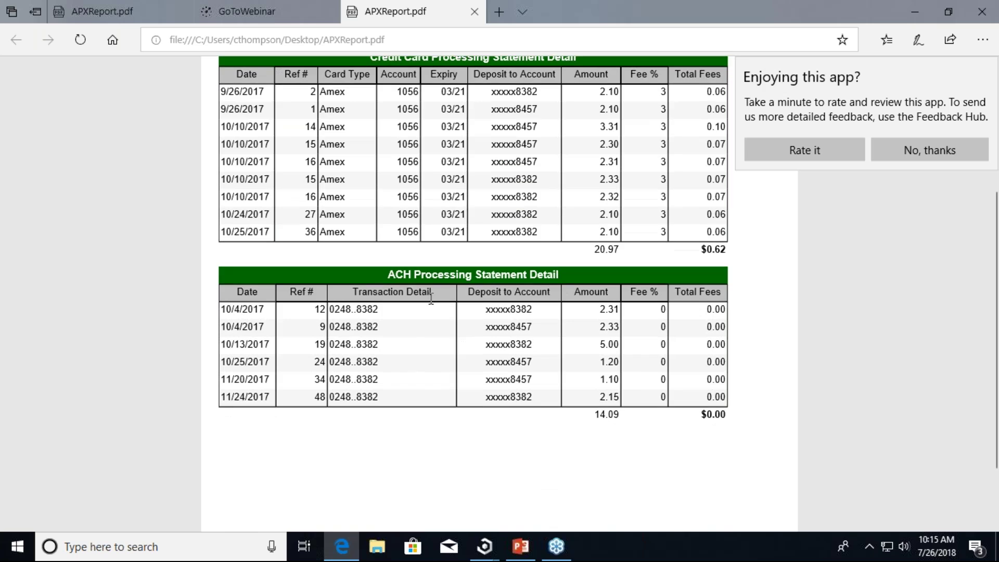
scroll(462, 344, down, 3)
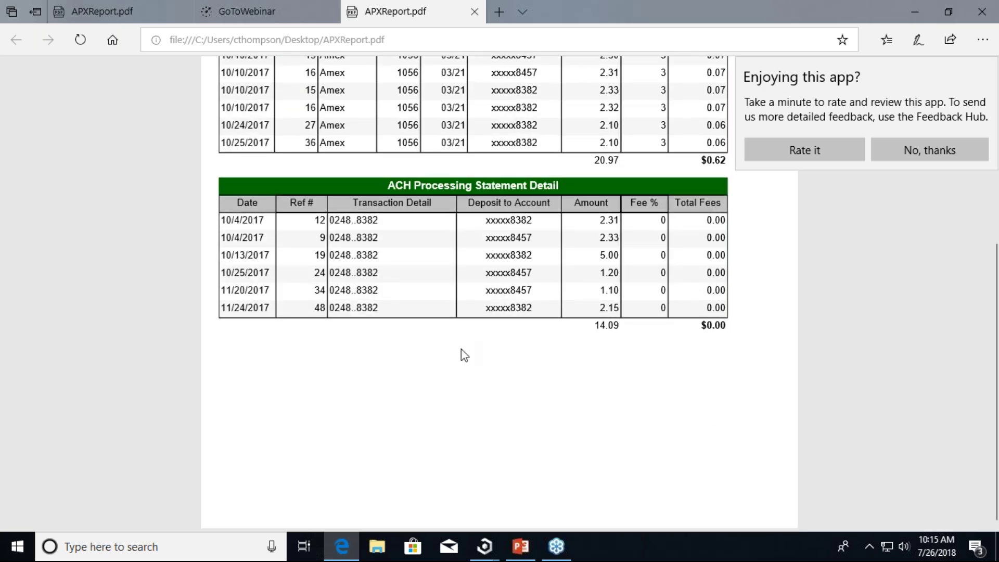
View the settings of the APX Chargeback billing report, then close the reports and all browser tabs
mouse_move(493, 555)
click(547, 487)
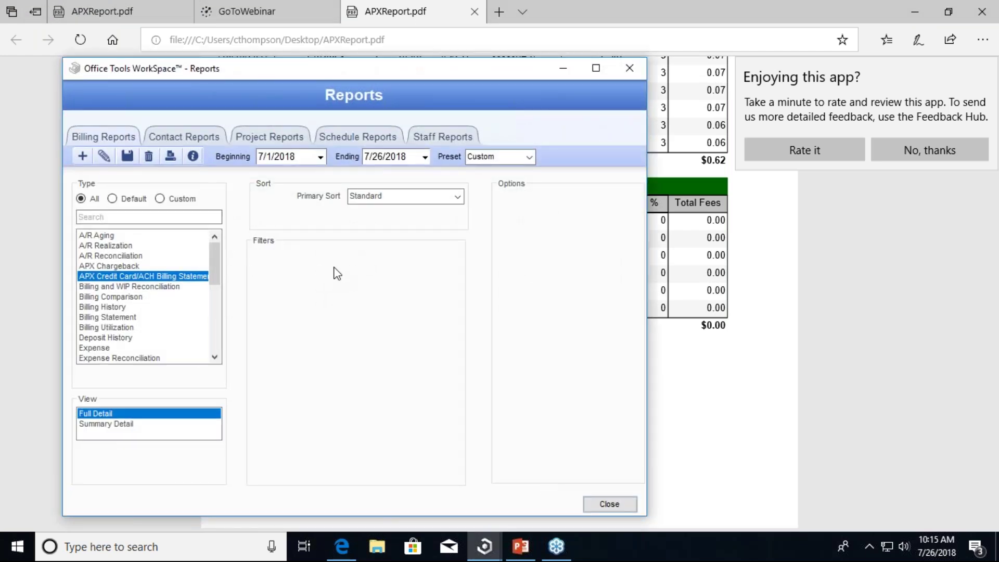
click(125, 267)
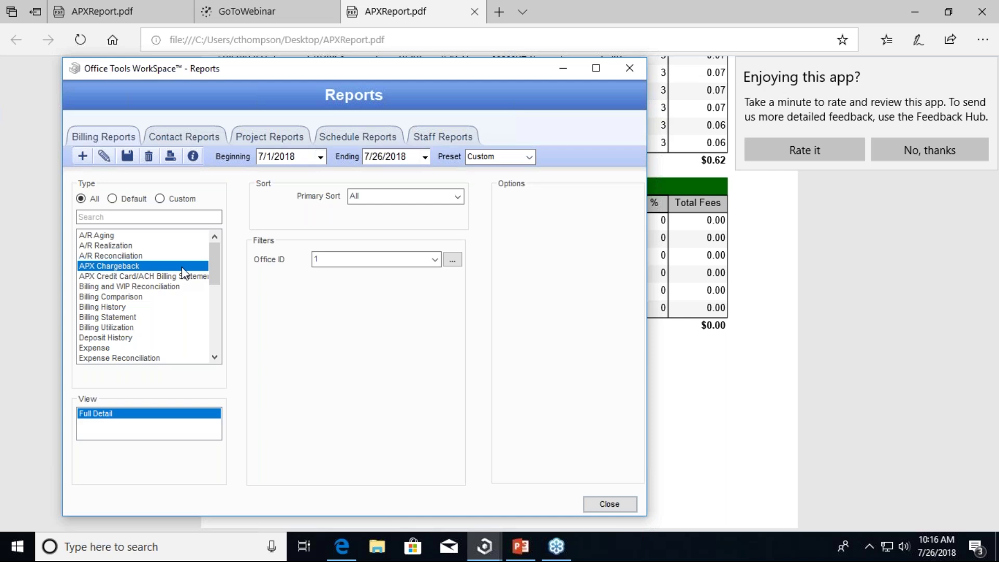
click(605, 503)
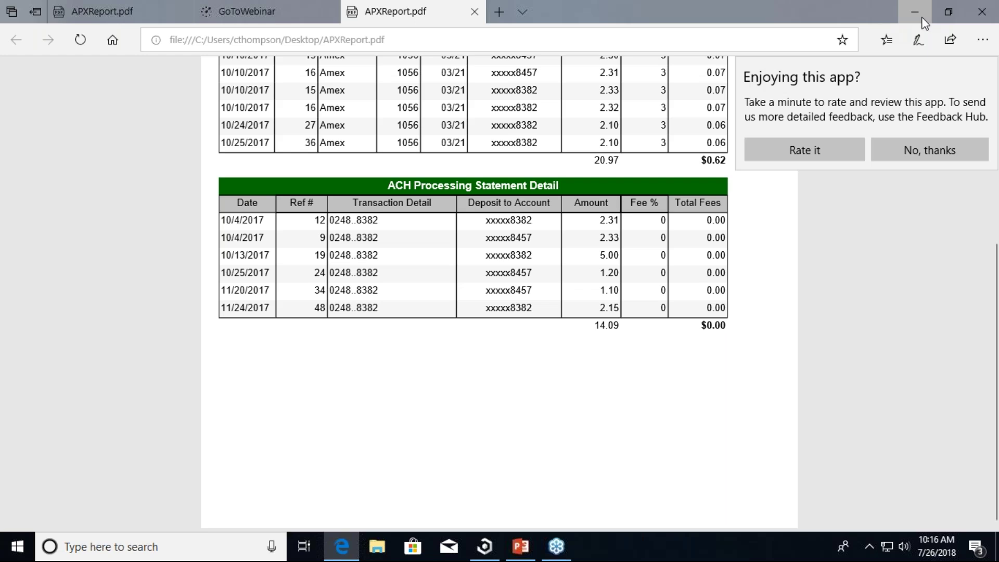
click(979, 13)
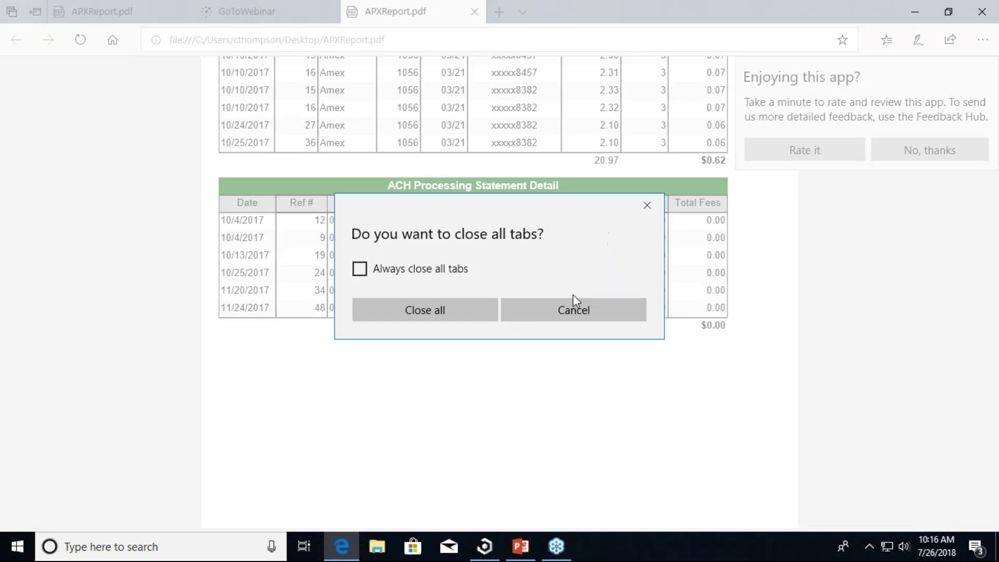
click(425, 309)
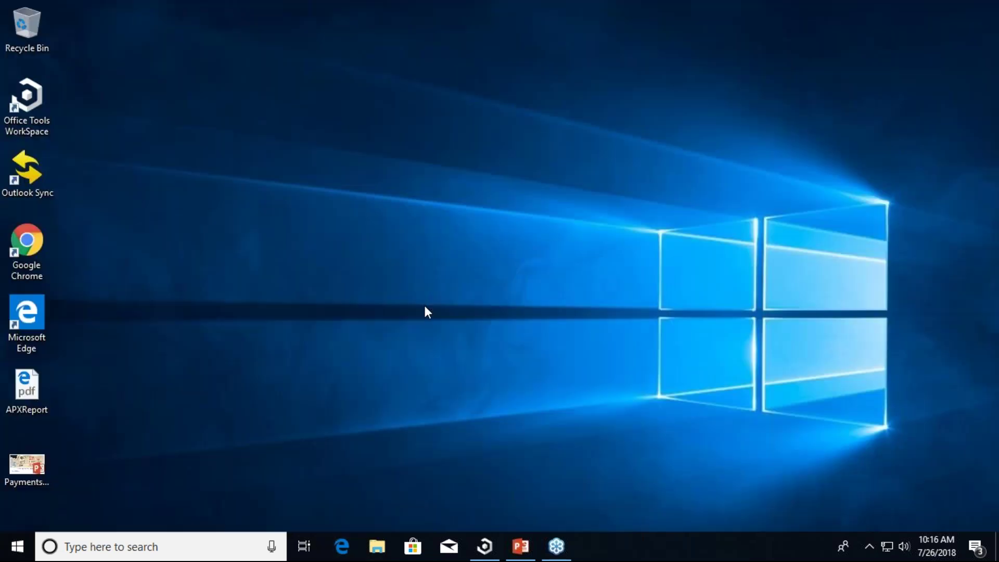
Switch to the Payments&APX presentation in PowerPoint and show the "What Now?" slide in the slide show
click(499, 541)
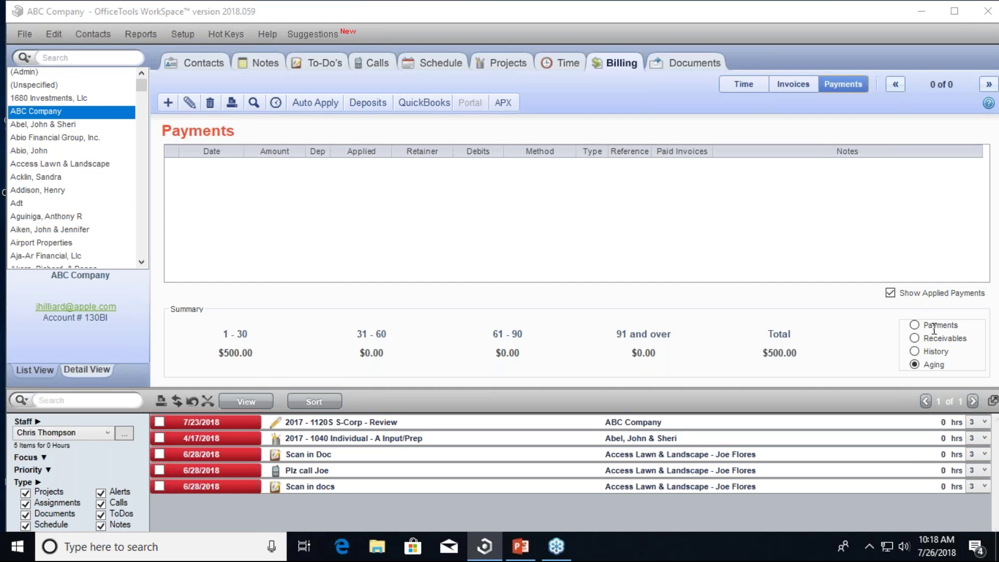
click(520, 547)
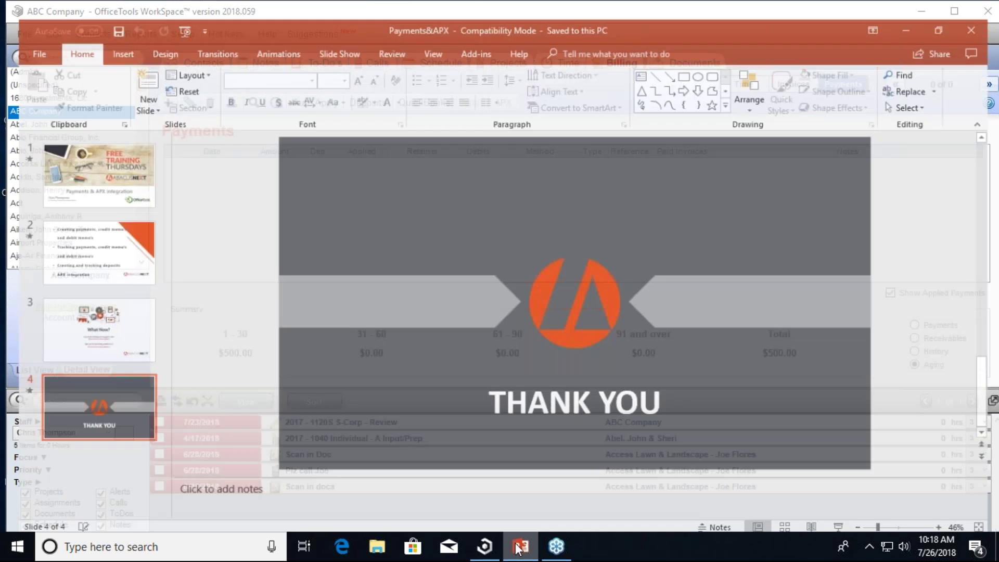
click(73, 323)
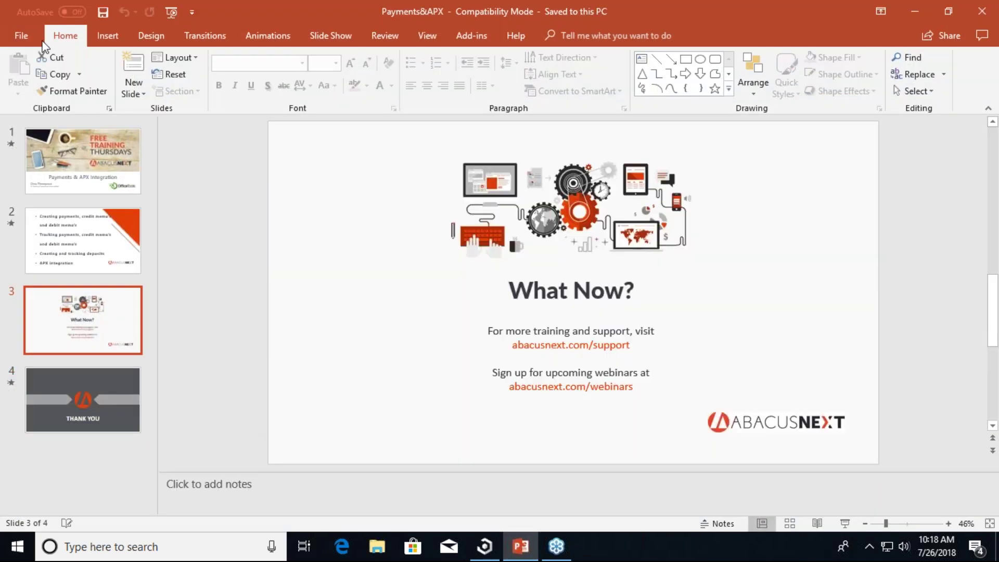
click(171, 12)
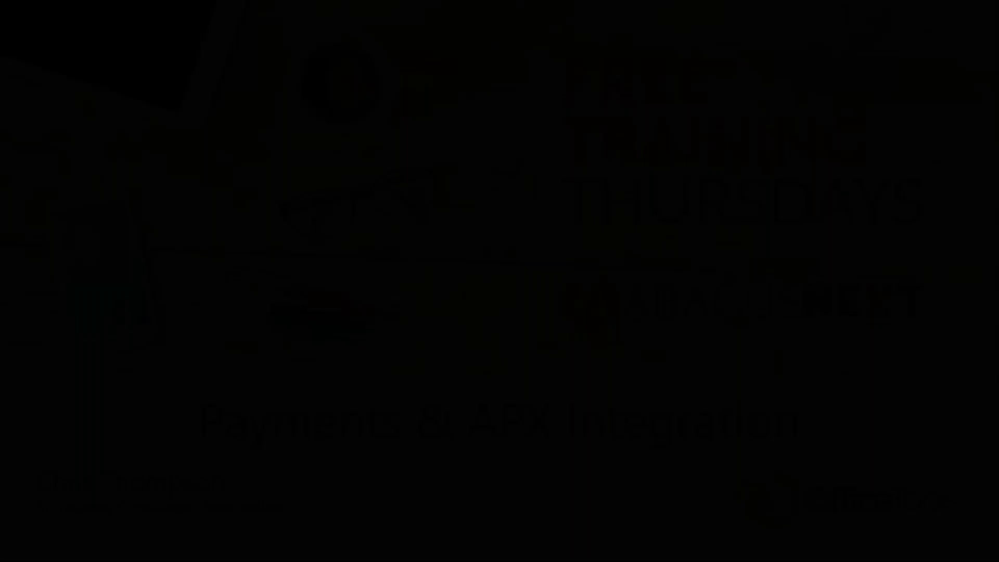
click(296, 514)
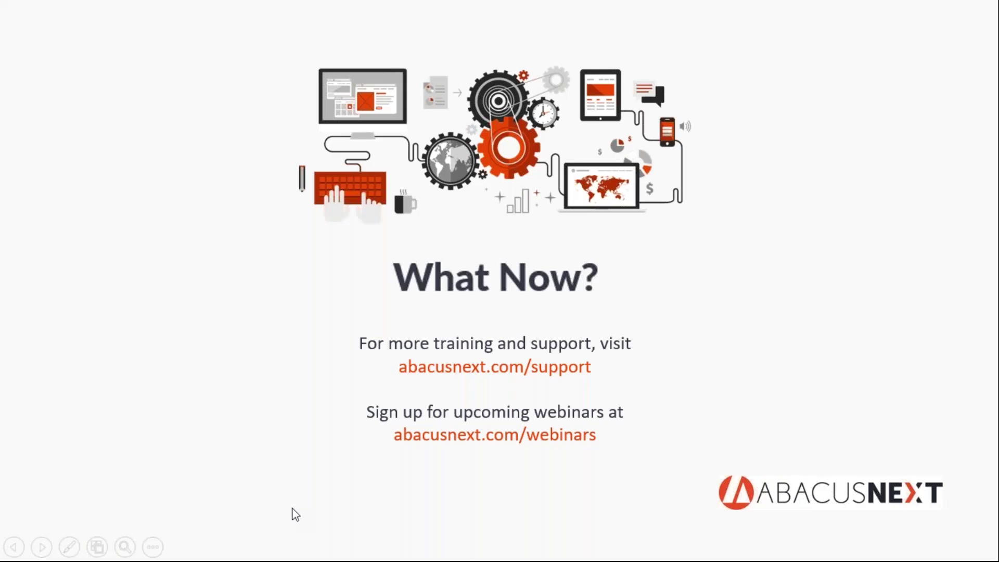